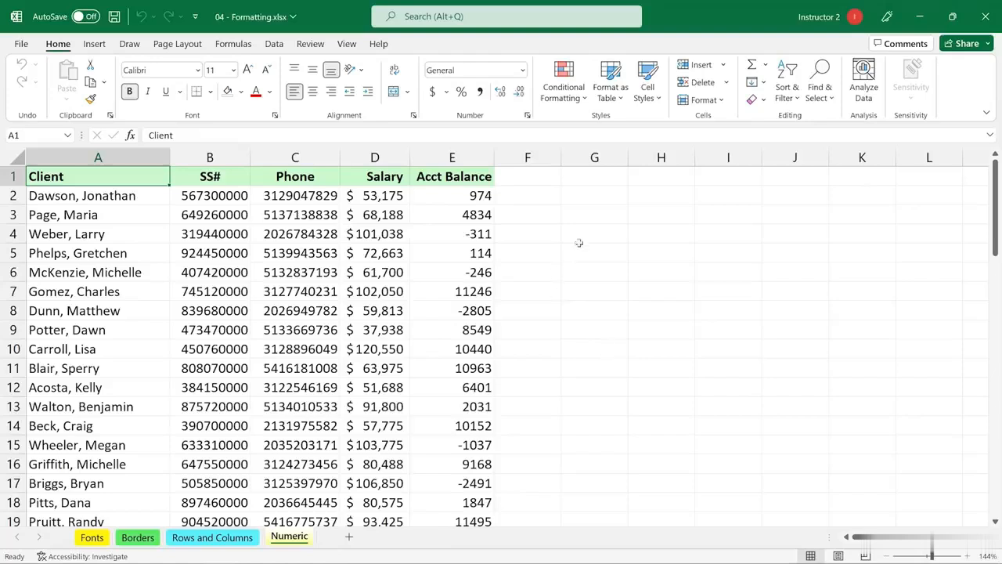
Inspect the number formats of the empty, client name, SS#, phone, salary and balance cells
{"action": "left_click", "coordinate": [592, 220]}
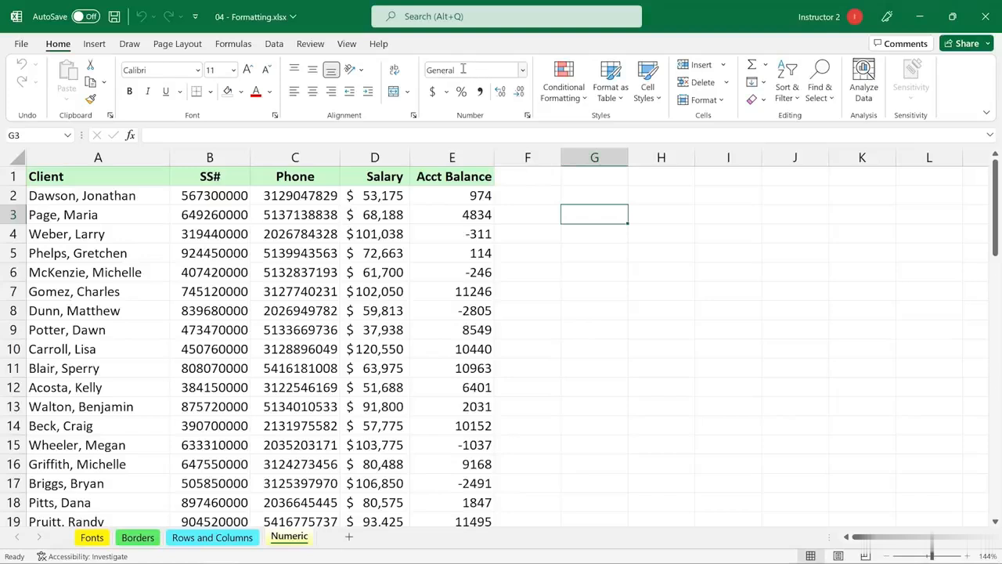
{"action": "left_click", "coordinate": [120, 220]}
{"action": "left_click", "coordinate": [219, 214]}
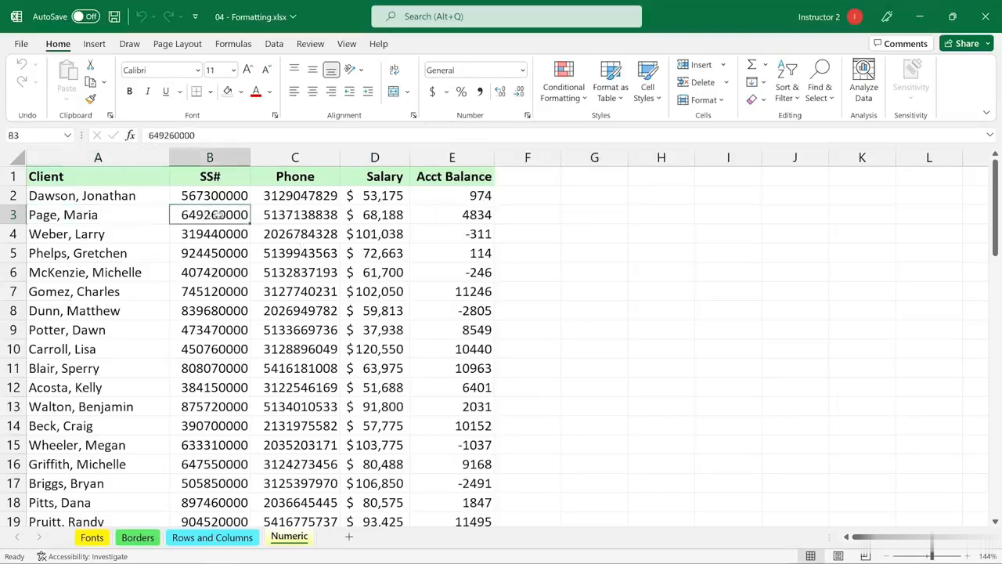
{"action": "left_click", "coordinate": [284, 213]}
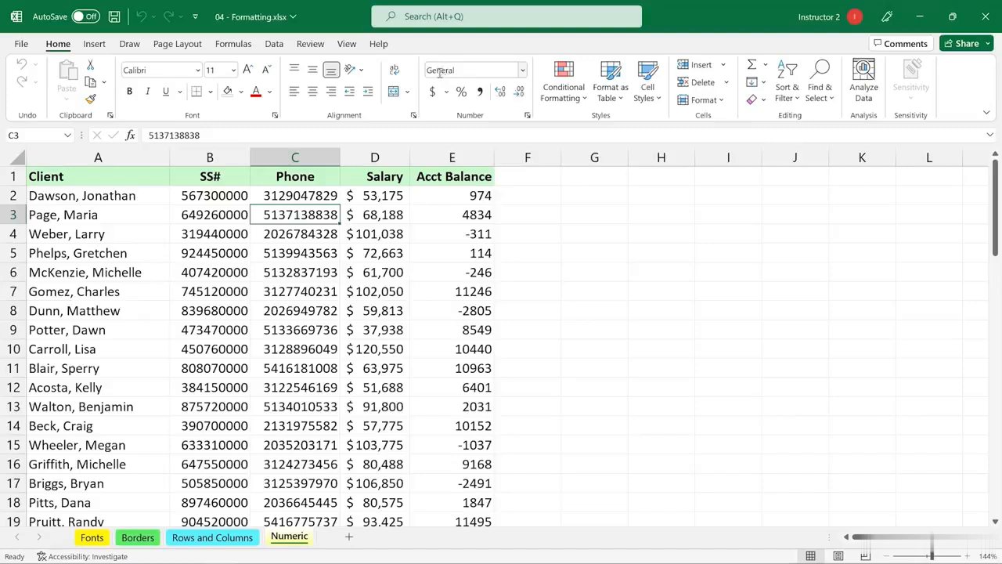
{"action": "left_click", "coordinate": [377, 214]}
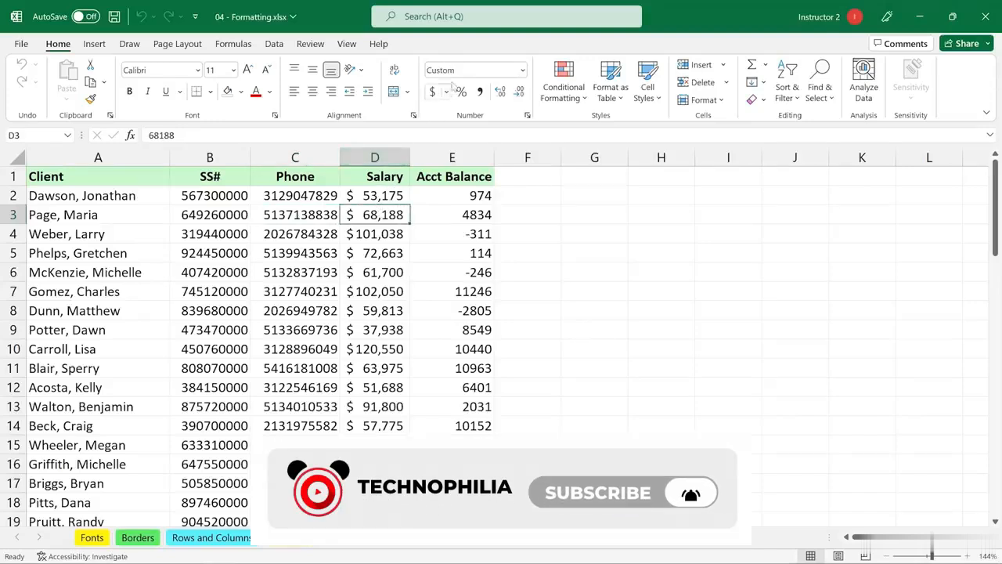
{"action": "left_click", "coordinate": [465, 218]}
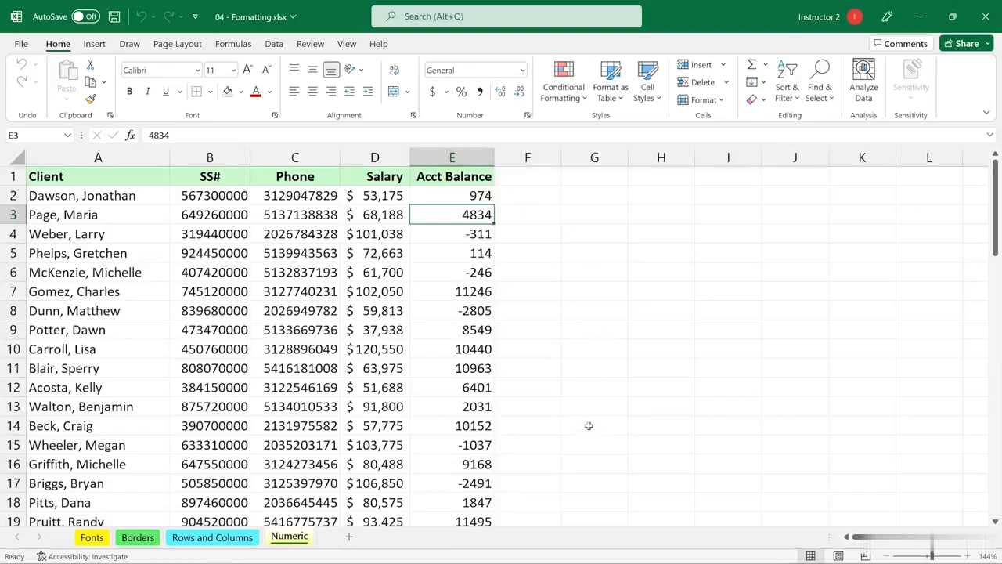
Give column E Accounting then Comma Style formatting, without dollar signs, and widen it
{"action": "left_click", "coordinate": [456, 157]}
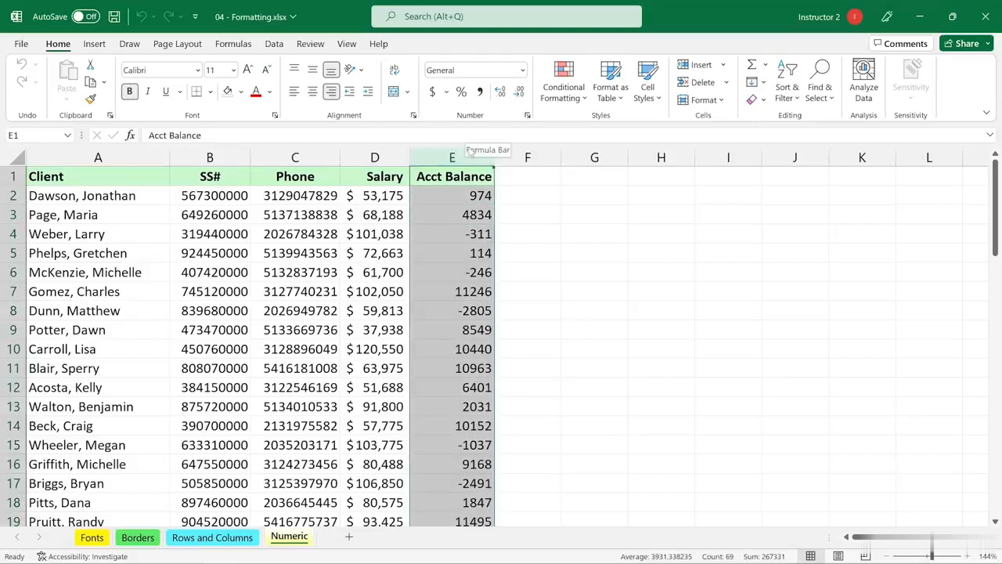
{"action": "left_click", "coordinate": [433, 92]}
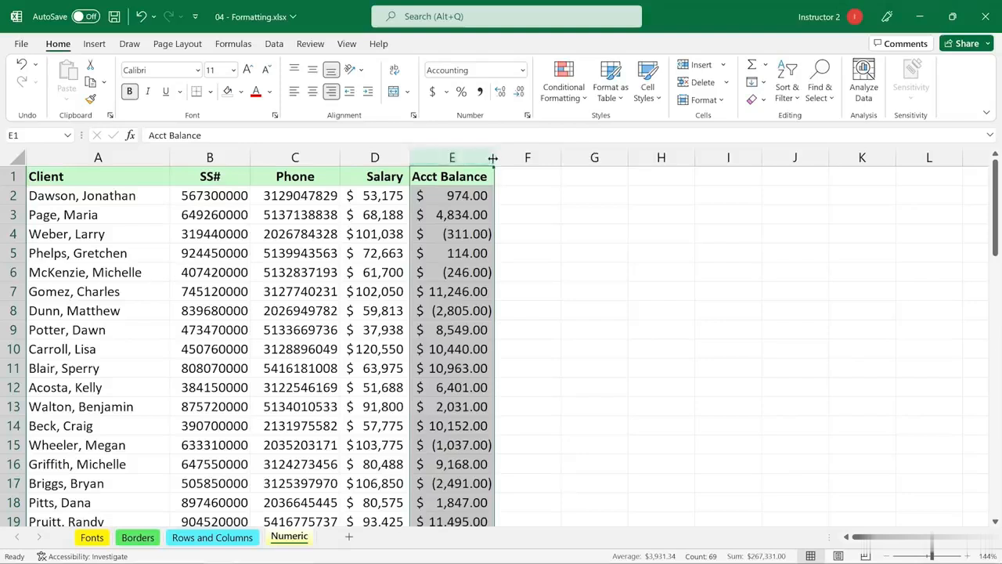
{"action": "left_click_drag", "start_coordinate": [494, 158], "coordinate": [557, 159]}
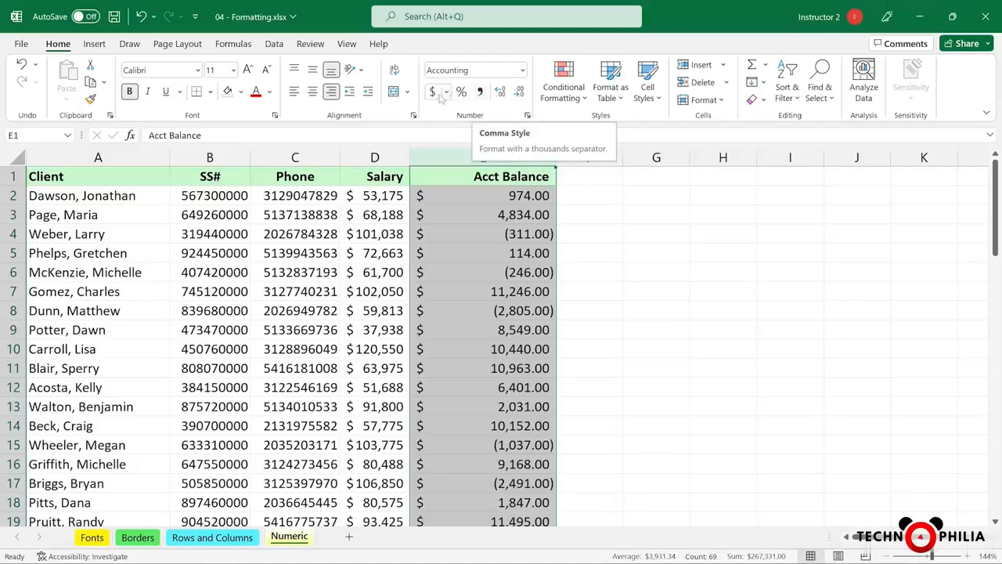
{"action": "left_click", "coordinate": [481, 91]}
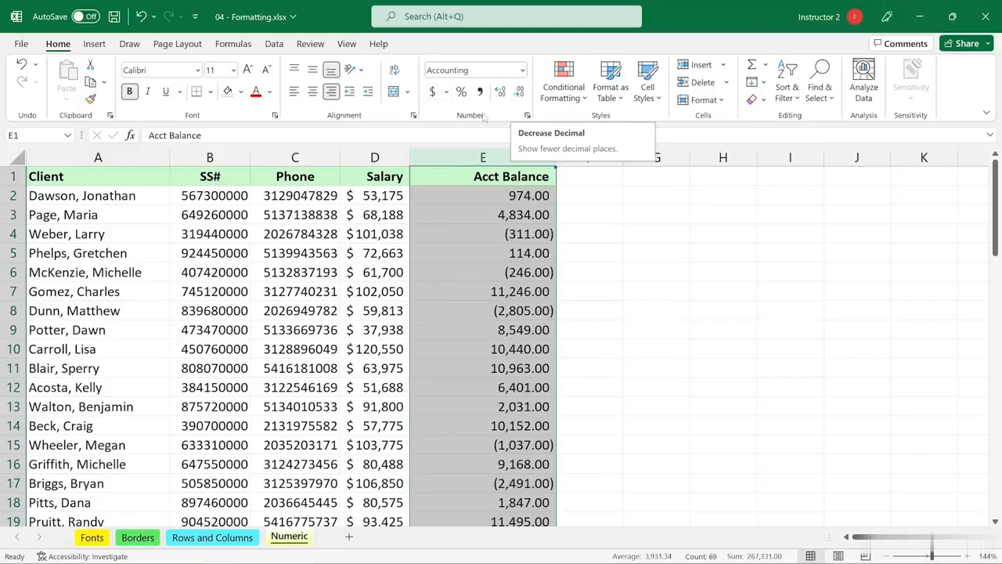
Change the first balance in E2 from 974 to 974.51
{"action": "left_click", "coordinate": [518, 196]}
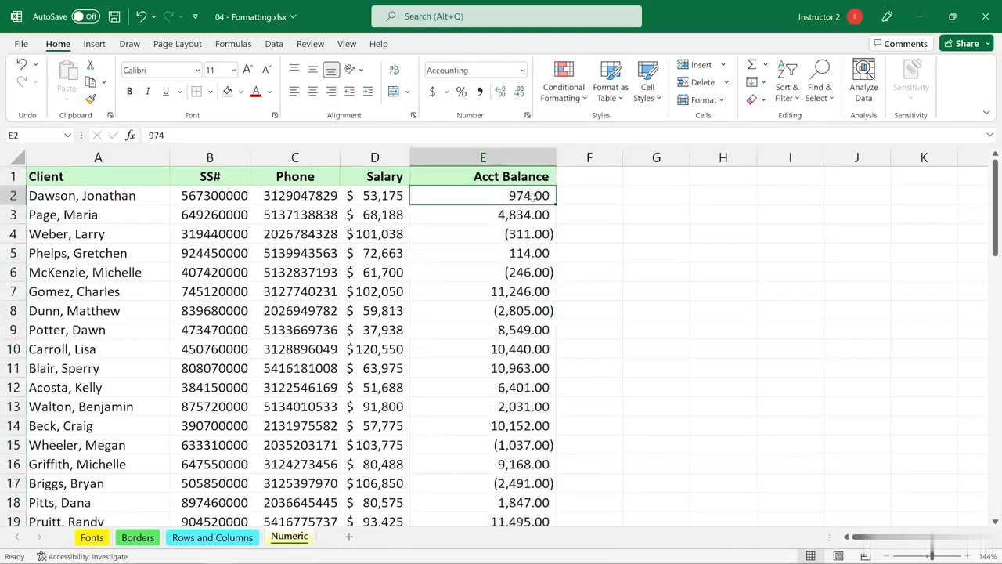
{"action": "double_click", "coordinate": [552, 196]}
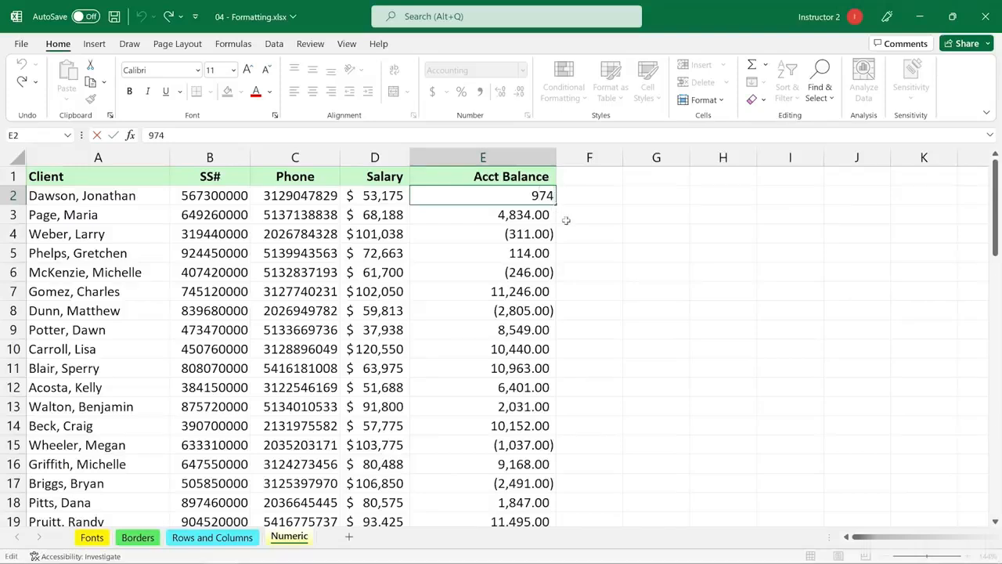
{"action": "type", "text": ".51"}
{"action": "key", "text": "Return"}
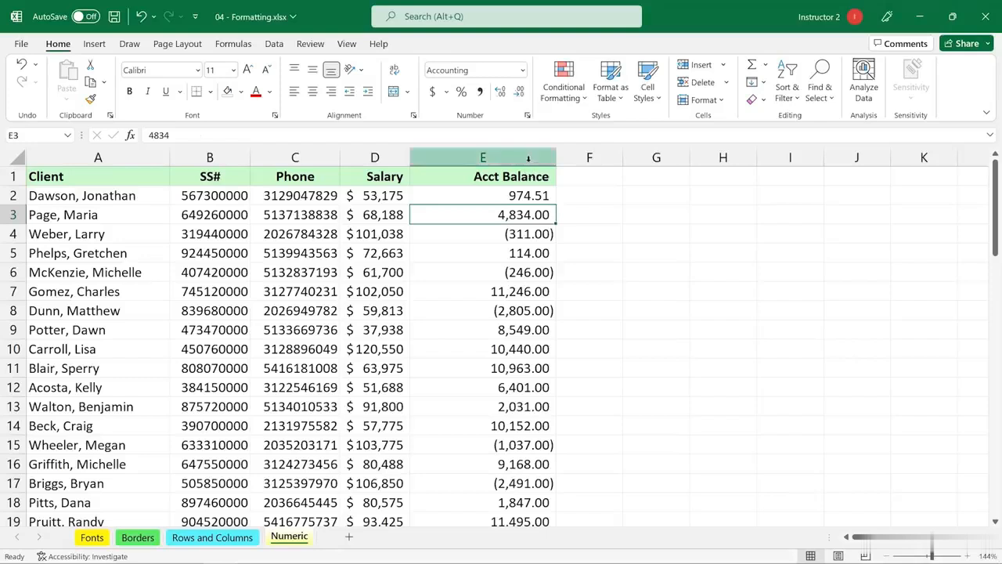
Decrease column E's decimals twice so balances show as whole numbers
{"action": "left_click", "coordinate": [528, 157]}
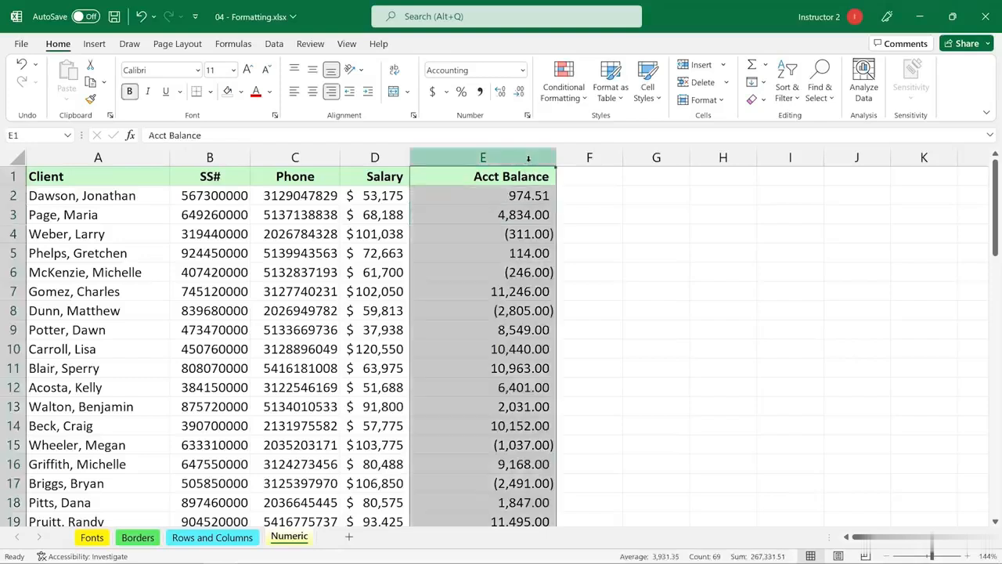
{"action": "left_click", "coordinate": [519, 92]}
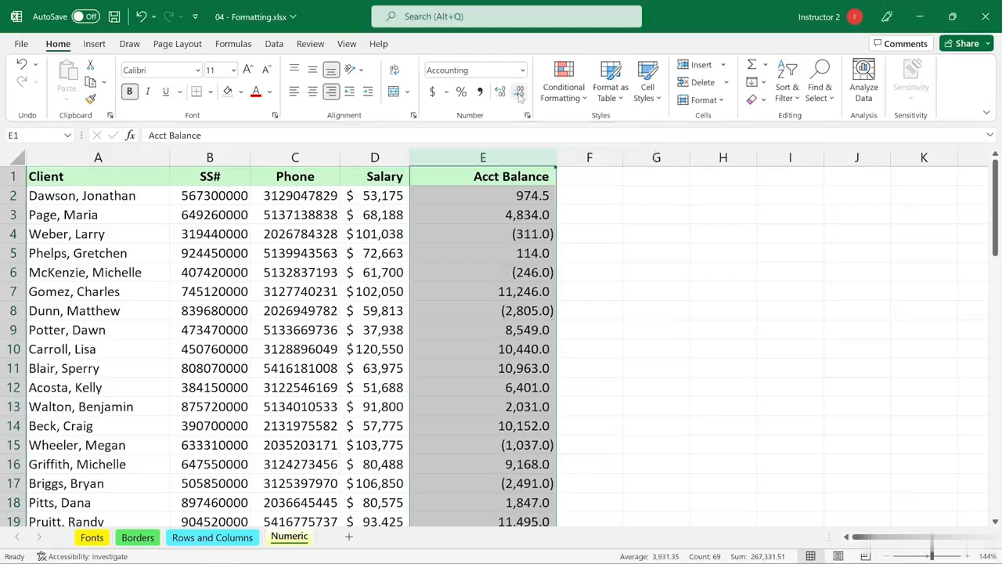
{"action": "left_click", "coordinate": [519, 92]}
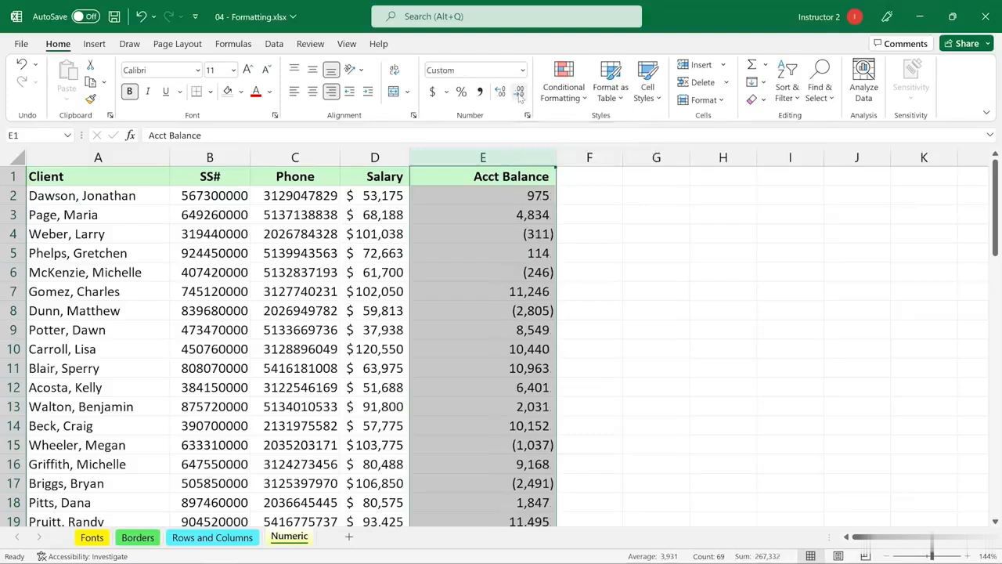
{"action": "left_click", "coordinate": [528, 196]}
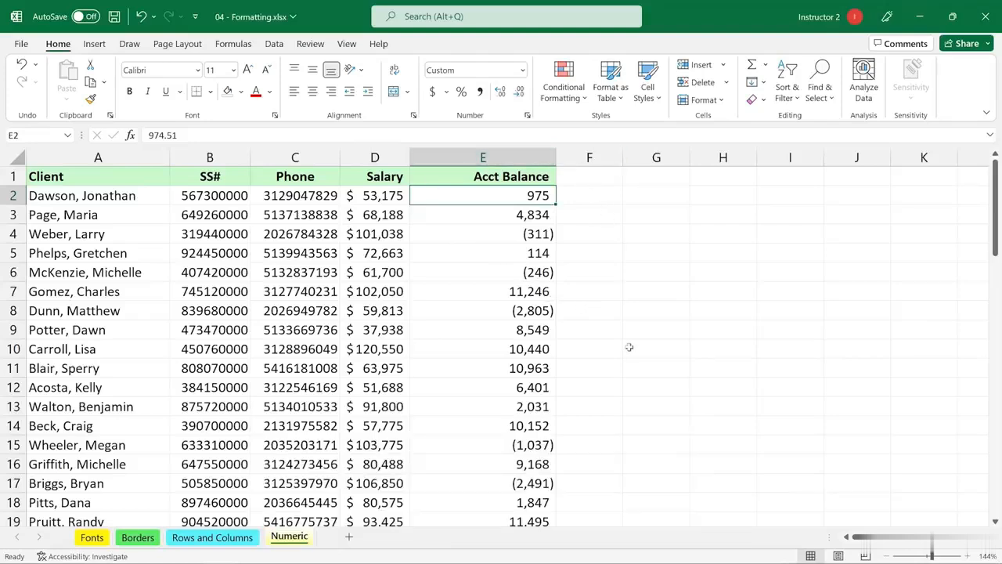
Format column D as Currency with no decimals, like $53,175, and widen it
{"action": "left_click", "coordinate": [376, 157]}
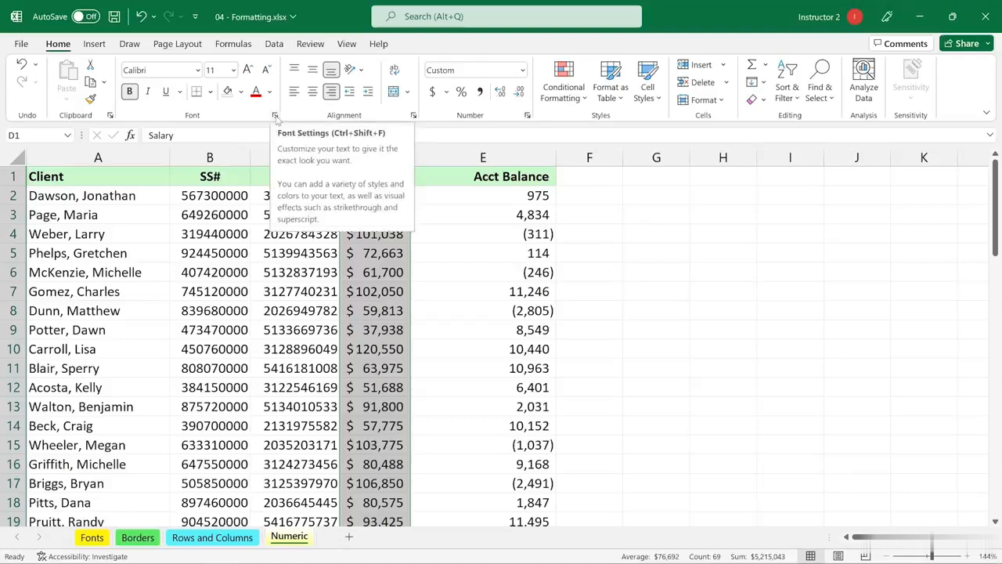
{"action": "left_click", "coordinate": [527, 116]}
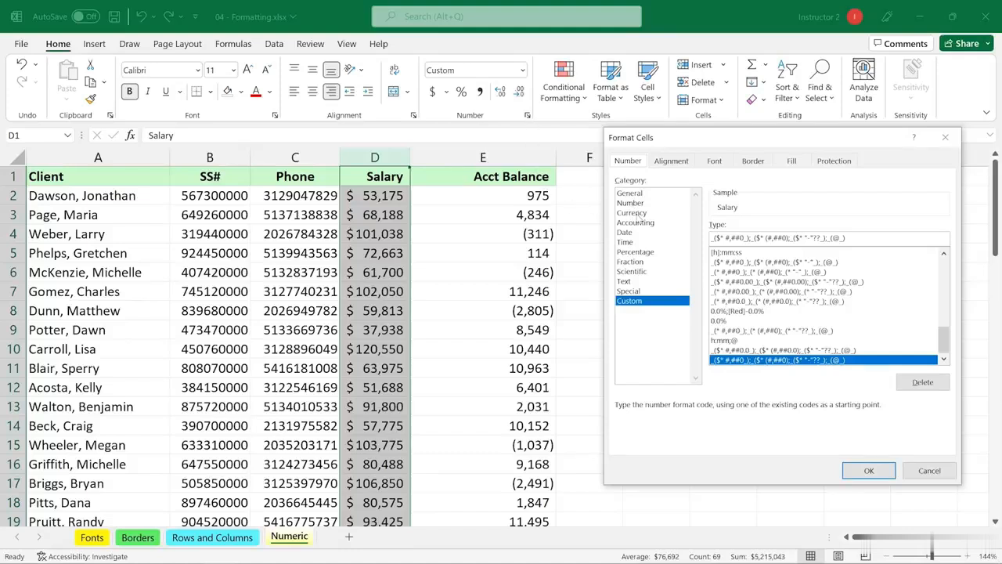
{"action": "left_click", "coordinate": [632, 213]}
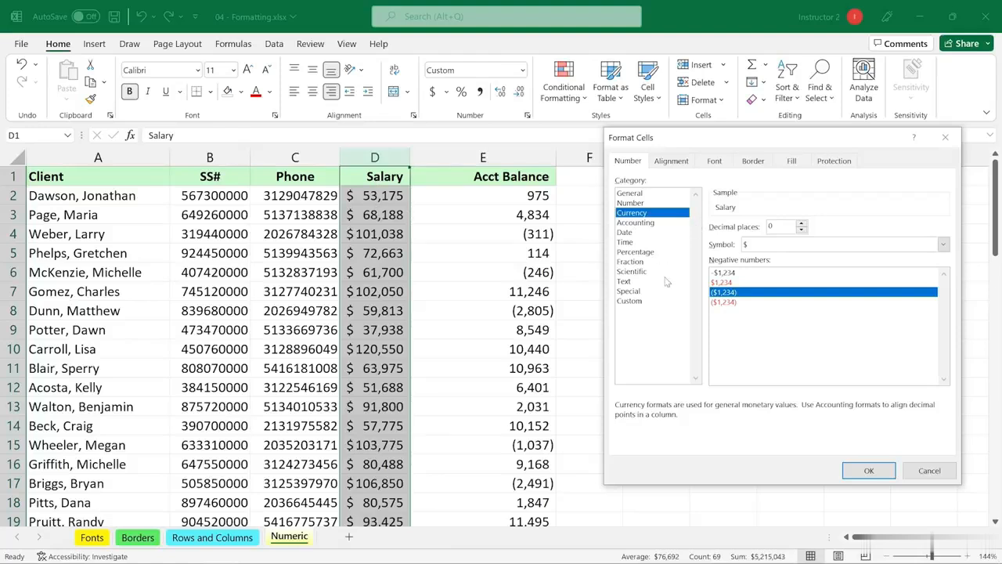
{"action": "left_click", "coordinate": [867, 470]}
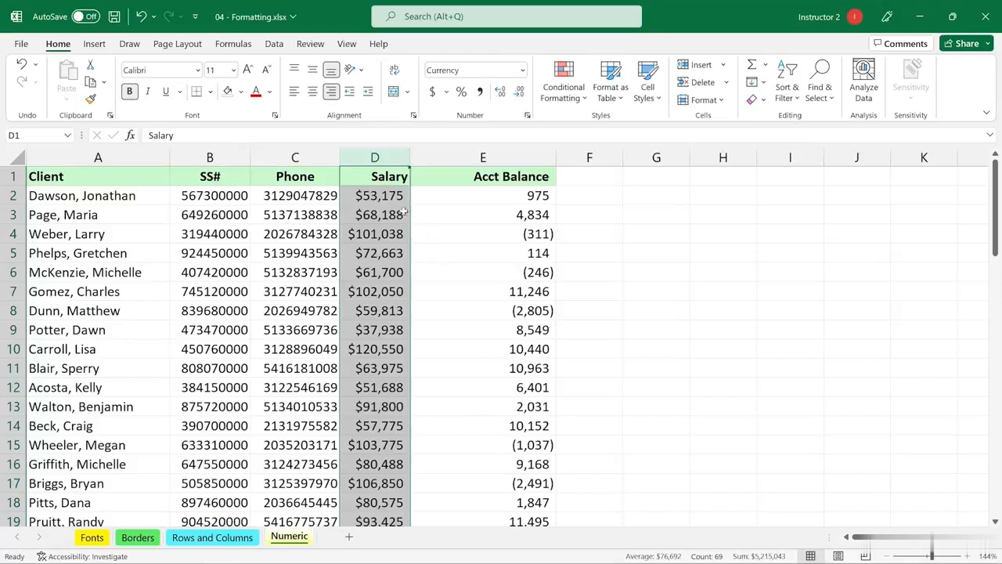
{"action": "left_click_drag", "start_coordinate": [409, 159], "coordinate": [475, 159]}
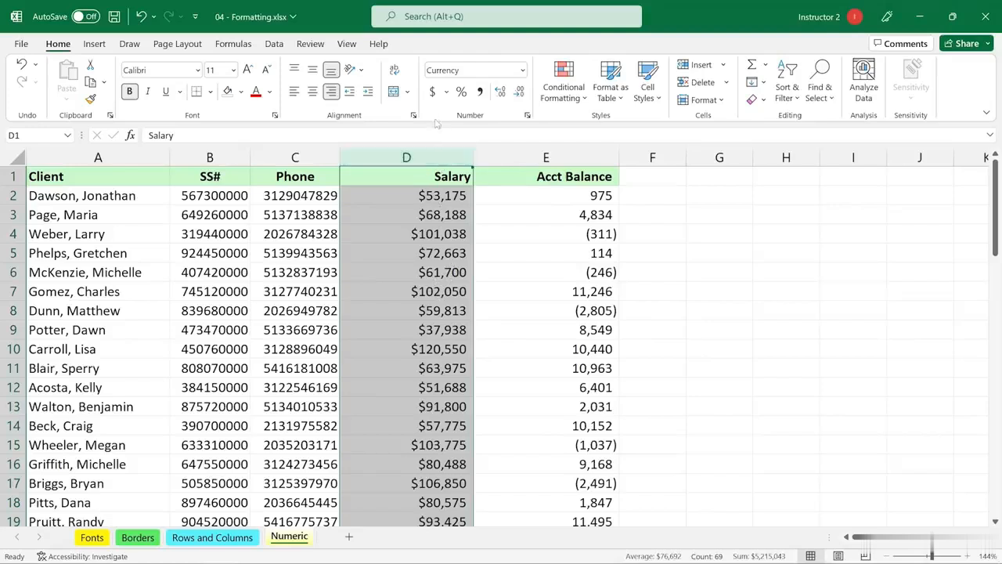
Apply Accounting format to column D salaries, decreased to zero decimal places
{"action": "left_click", "coordinate": [432, 93]}
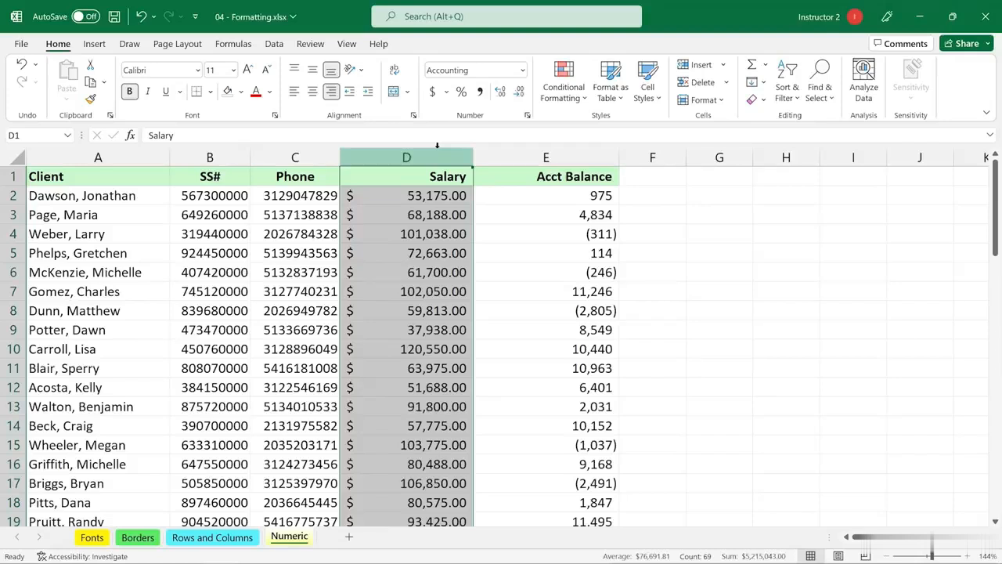
{"action": "left_click", "coordinate": [519, 95]}
{"action": "left_click", "coordinate": [519, 95]}
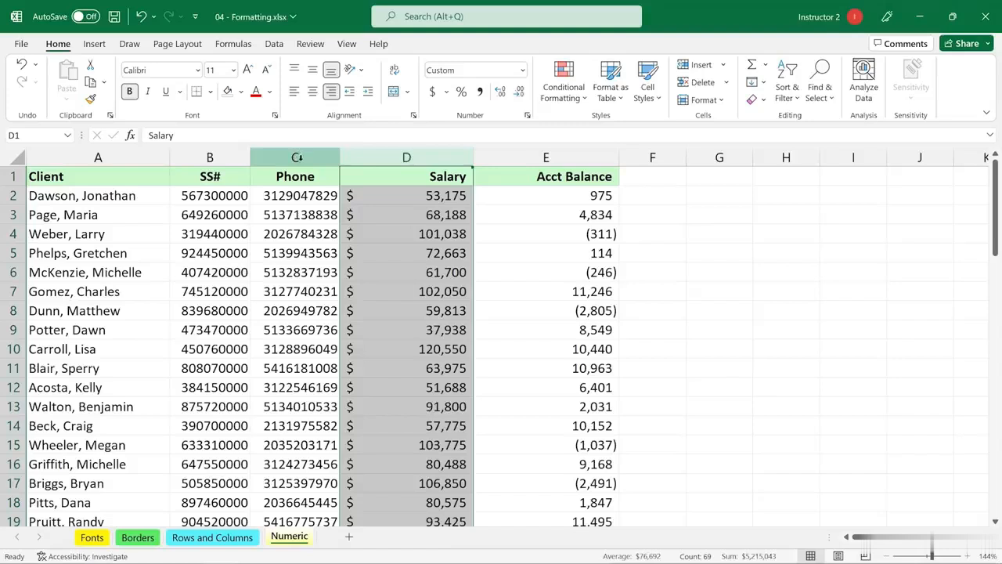
{"action": "left_click", "coordinate": [292, 192]}
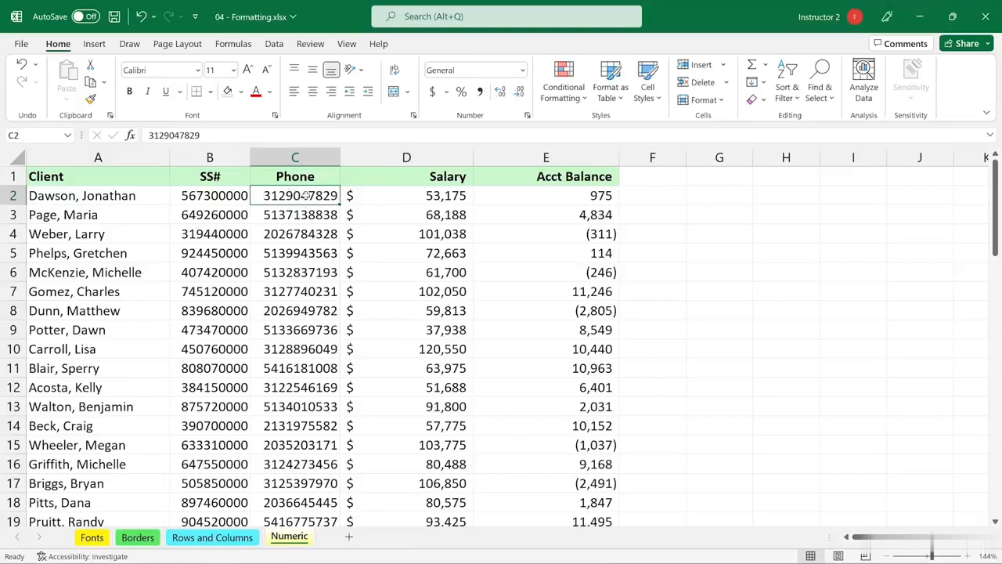
Format column C as Special > Phone Number and widen it so numbers fit
{"action": "left_click", "coordinate": [295, 156]}
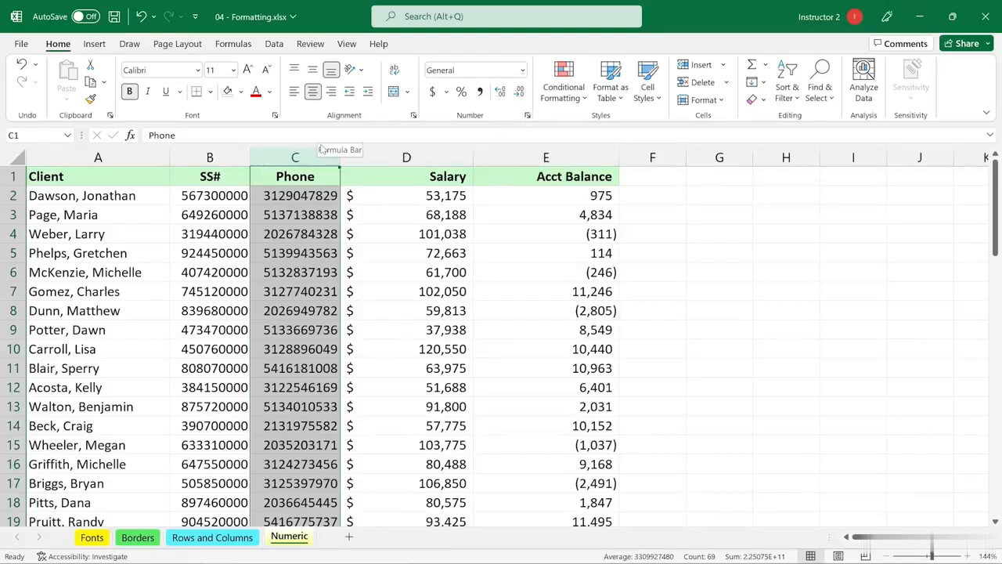
{"action": "key", "text": "ctrl+1"}
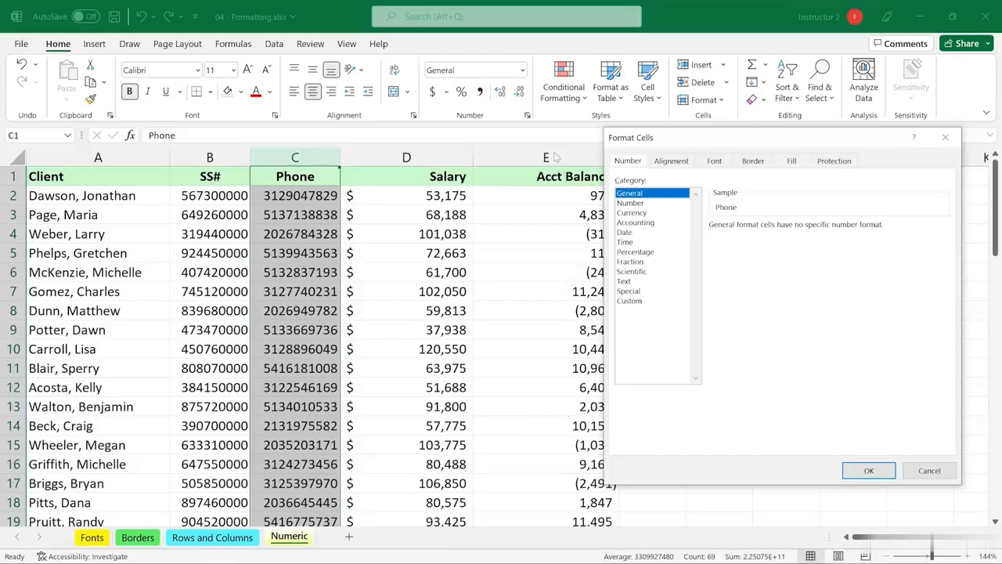
{"action": "left_click_drag", "start_coordinate": [766, 150], "coordinate": [633, 168]}
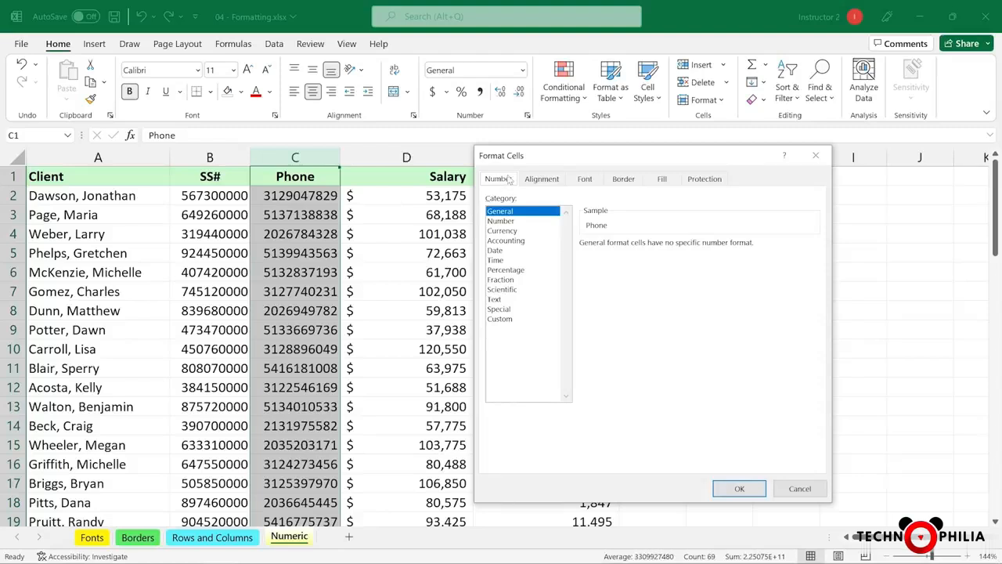
{"action": "left_click", "coordinate": [500, 310]}
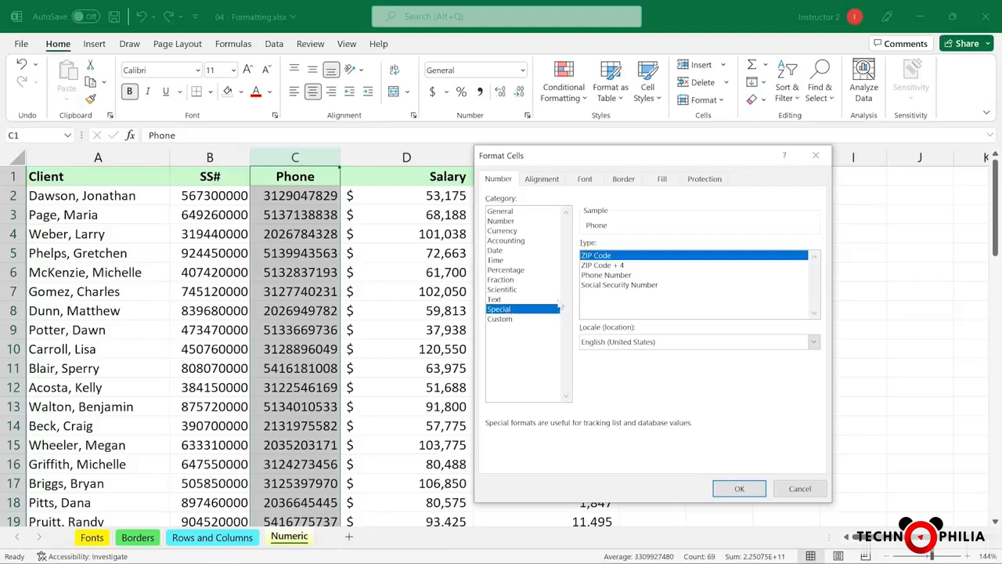
{"action": "left_click", "coordinate": [605, 277]}
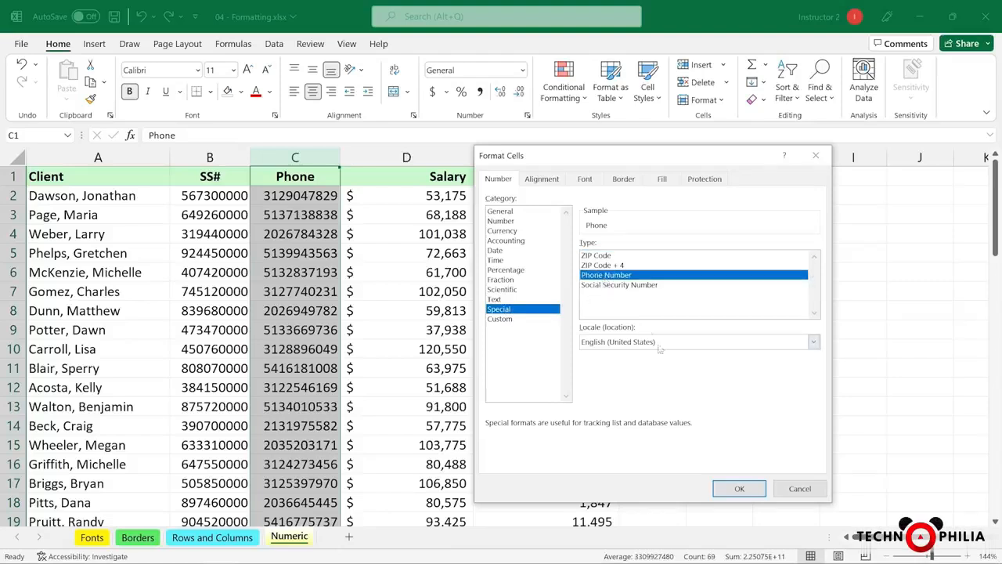
{"action": "left_click", "coordinate": [742, 488]}
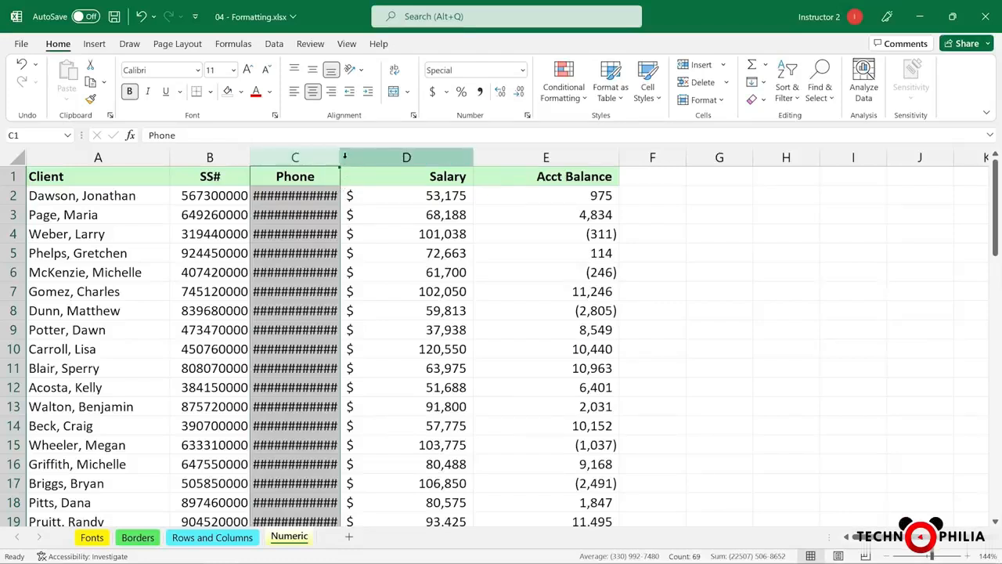
{"action": "left_click_drag", "start_coordinate": [340, 157], "coordinate": [362, 157]}
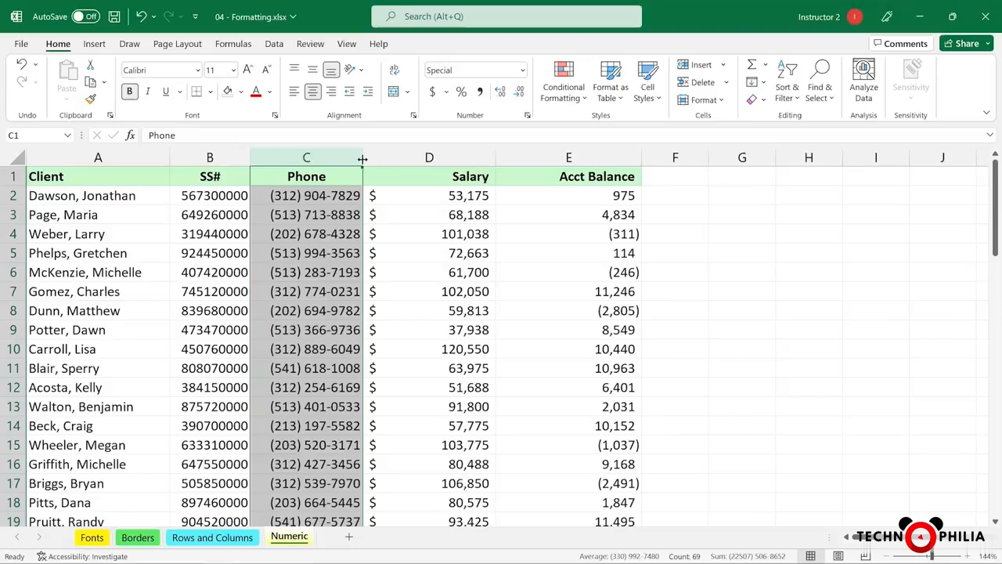
{"action": "left_click", "coordinate": [297, 198]}
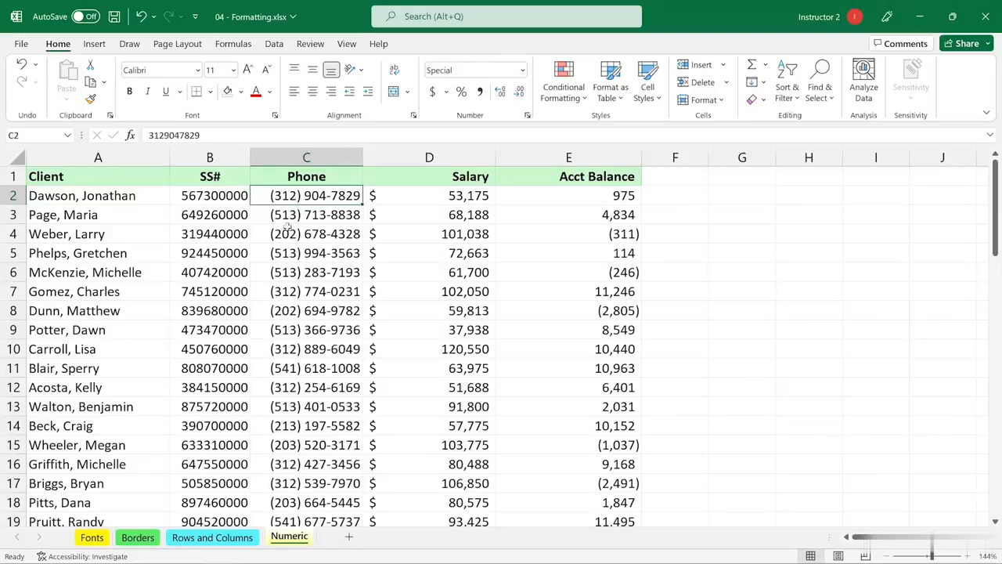
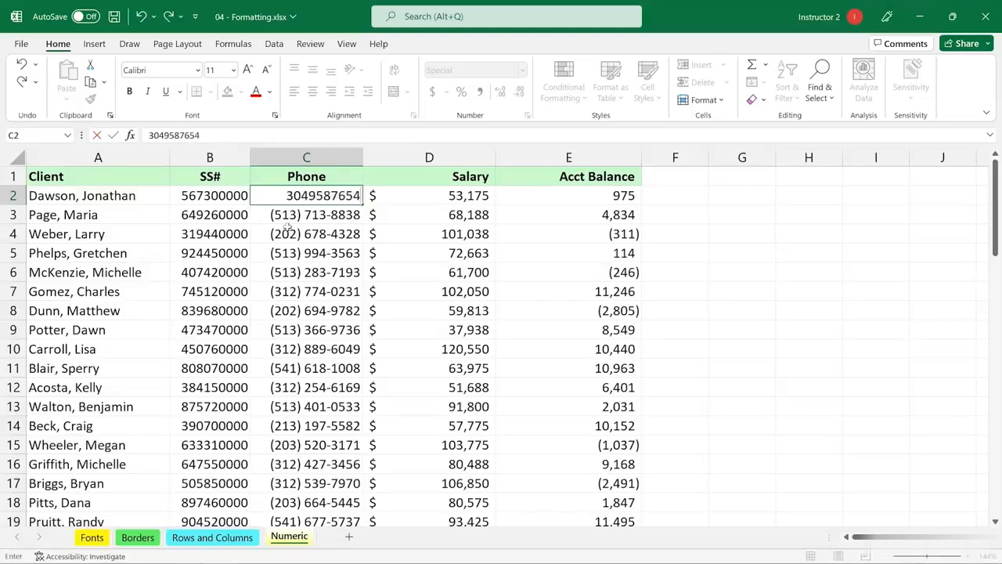
{"action": "key", "text": "Return"}
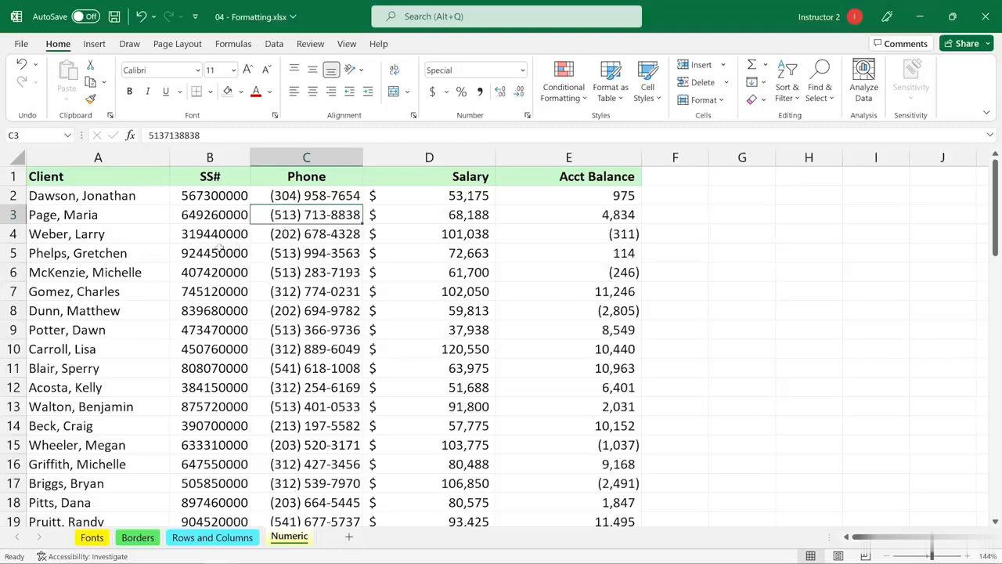
Apply Special > Social Security Number format to column B and widen it to fit
{"action": "left_click", "coordinate": [219, 157]}
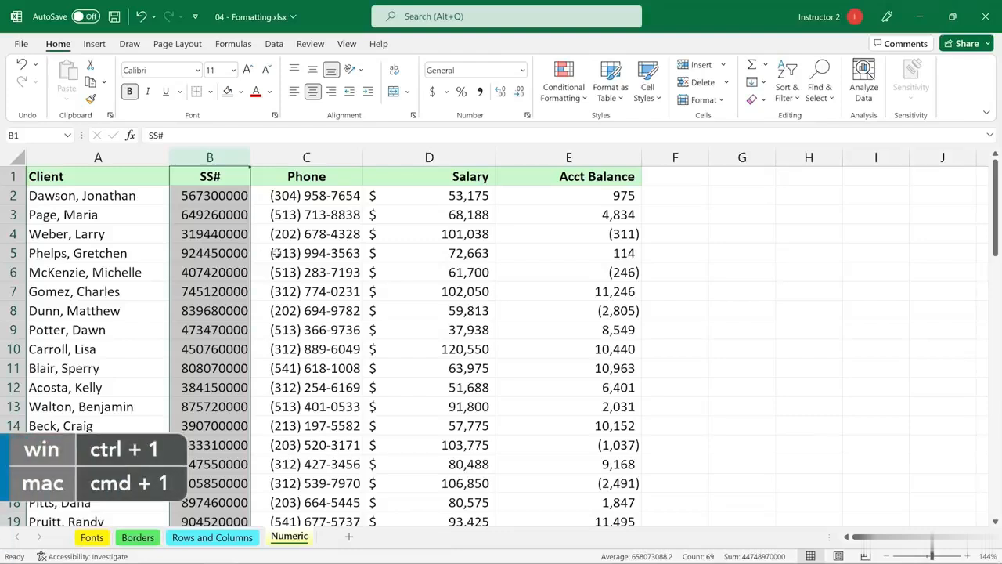
{"action": "key", "text": "ctrl+1"}
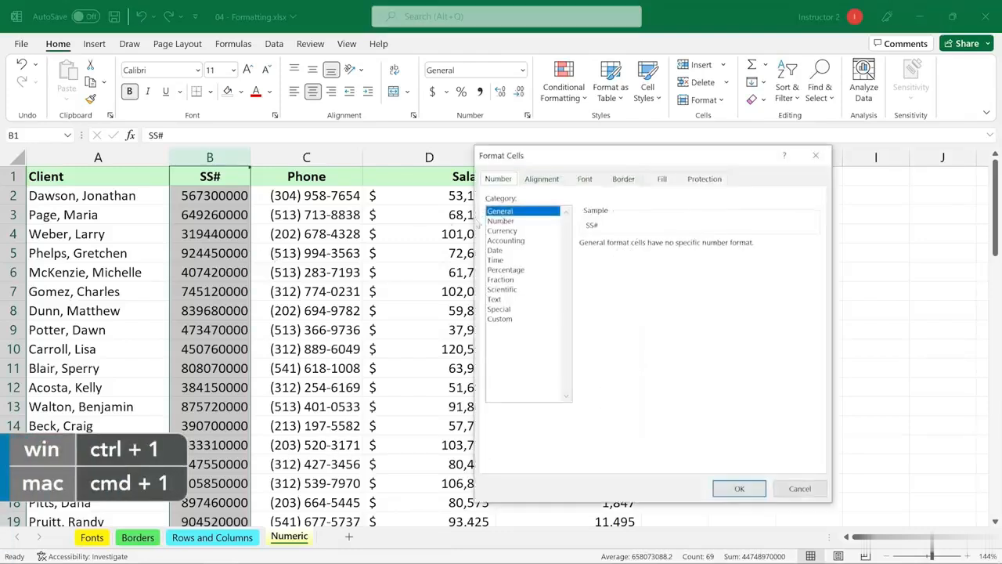
{"action": "left_click", "coordinate": [499, 309]}
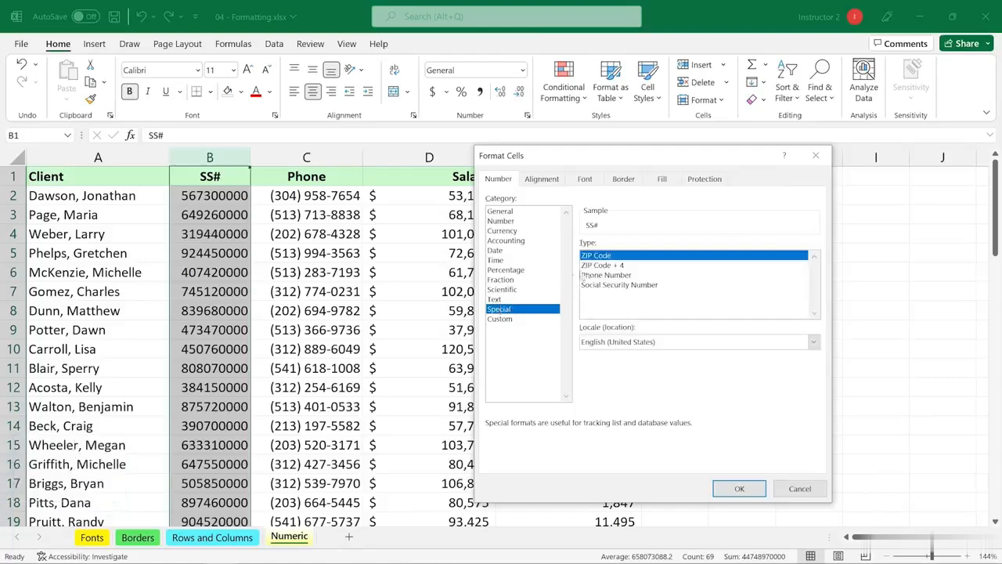
{"action": "left_click", "coordinate": [593, 286]}
{"action": "left_click", "coordinate": [739, 489]}
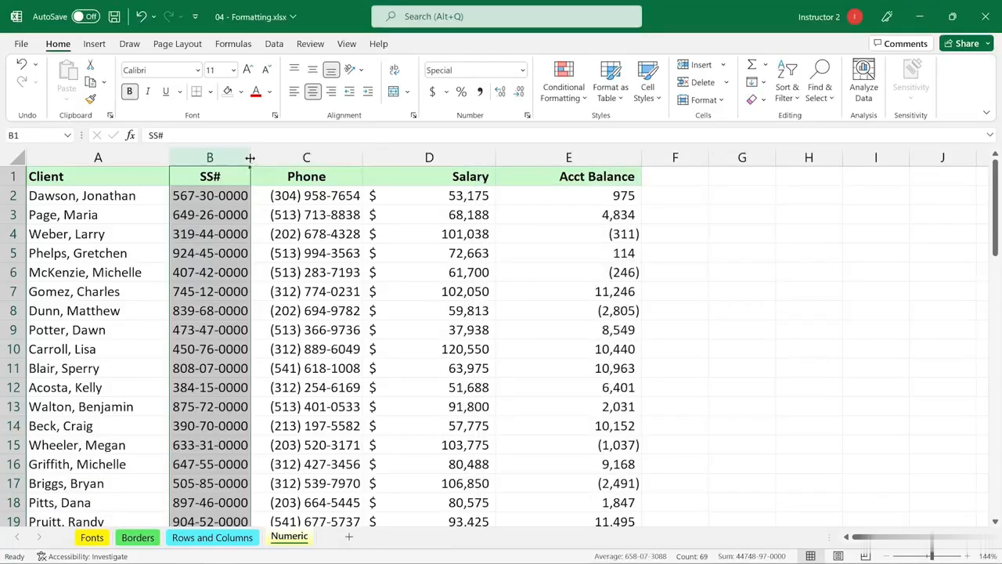
{"action": "left_click_drag", "start_coordinate": [250, 157], "coordinate": [264, 157]}
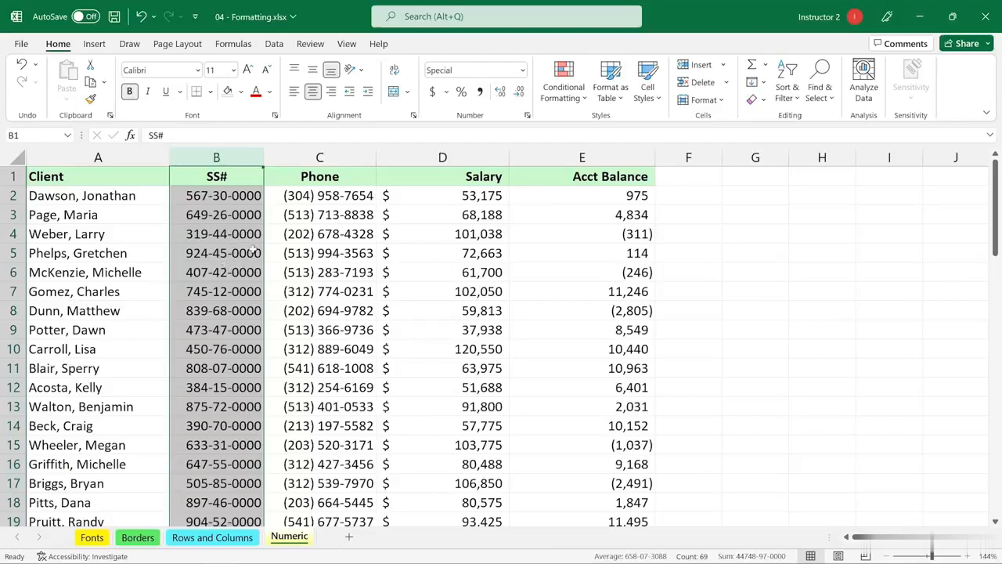
{"action": "left_click", "coordinate": [220, 177]}
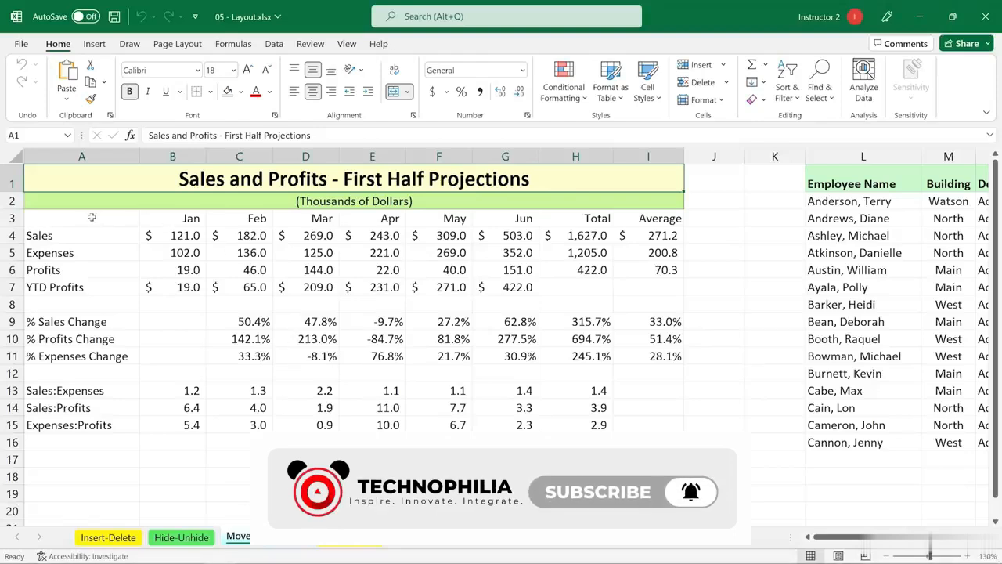
Copy the A3:I7 Sales-to-YTD Profits block down into rows 20–24
{"action": "left_click_drag", "start_coordinate": [91, 217], "coordinate": [629, 283]}
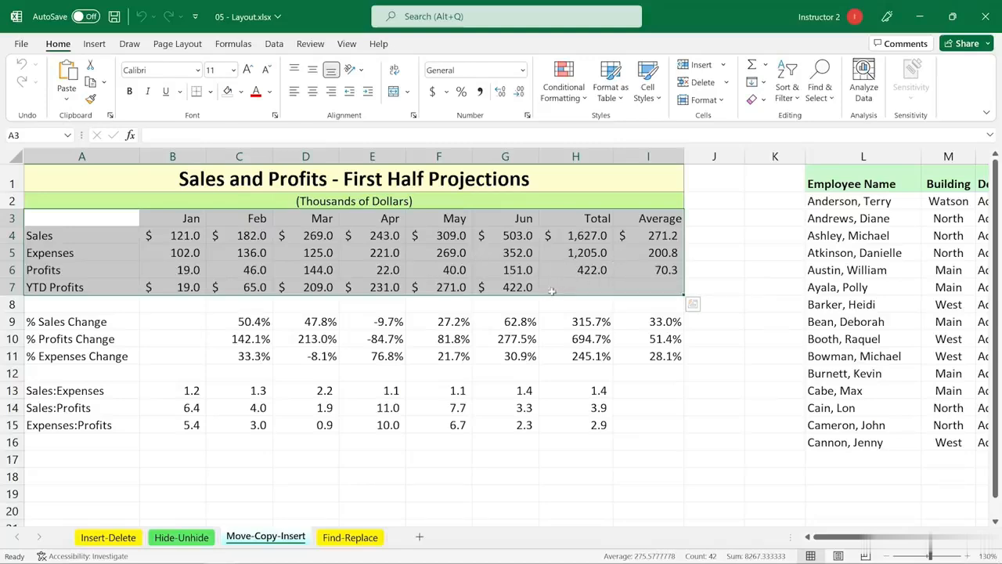
{"action": "left_click_drag", "start_coordinate": [552, 295], "coordinate": [553, 489]}
{"action": "key", "text": "ctrl"}
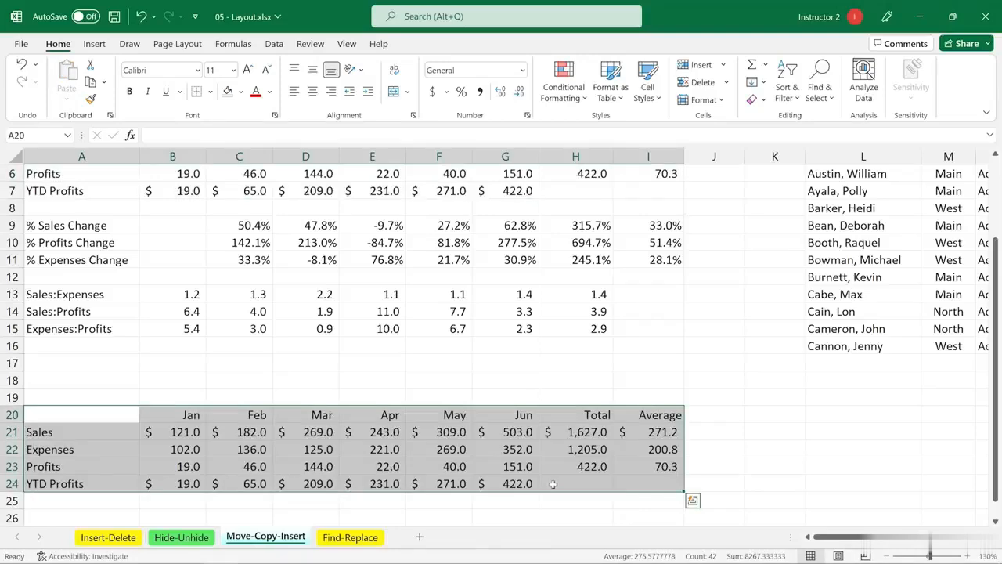
{"action": "key", "text": "ctrl+q"}
Undo the copied block in rows 20–24
{"action": "left_click", "coordinate": [517, 344]}
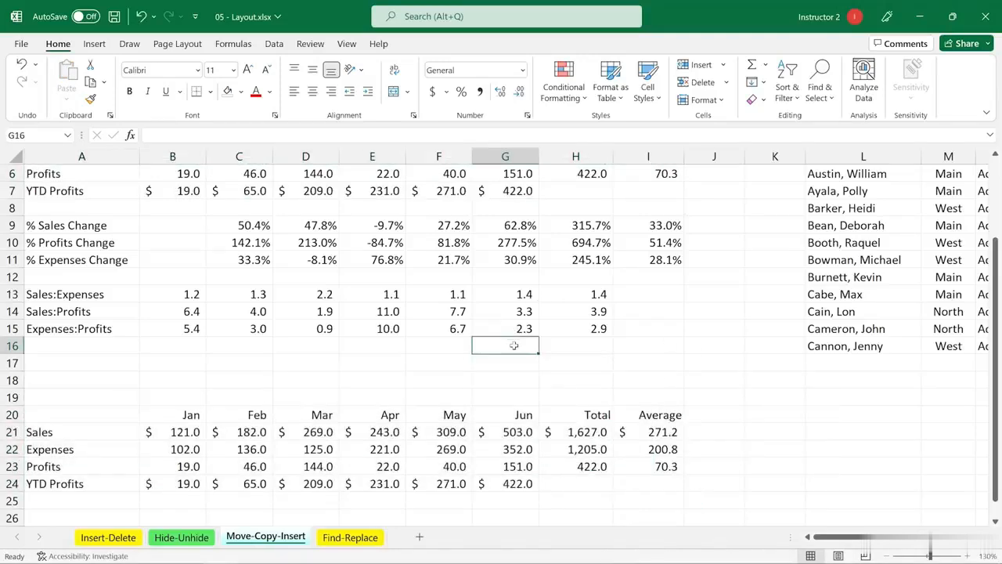
{"action": "scroll", "coordinate": [692, 396], "scroll_direction": "up", "scroll_amount": 2}
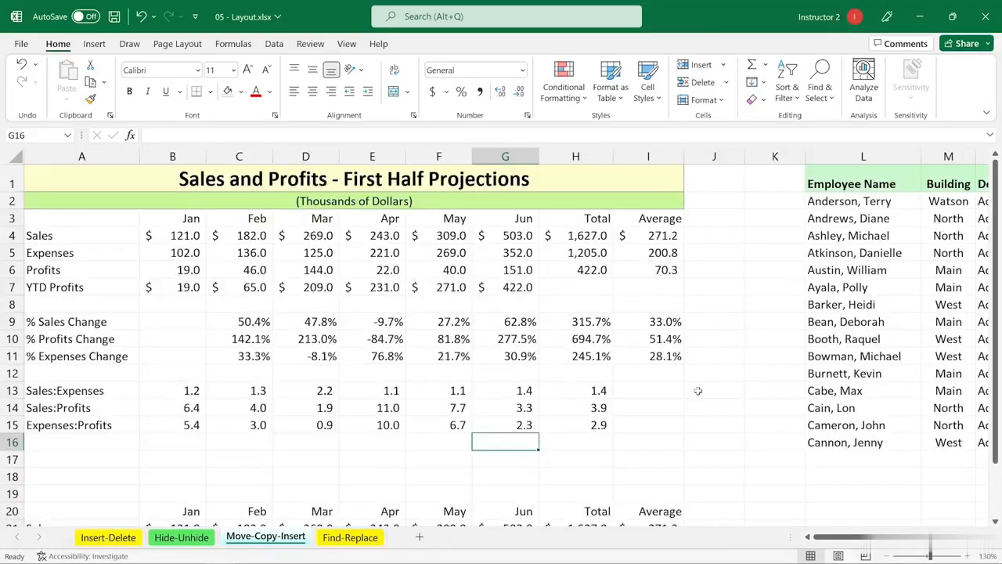
{"action": "scroll", "coordinate": [699, 390], "scroll_direction": "down", "scroll_amount": 4}
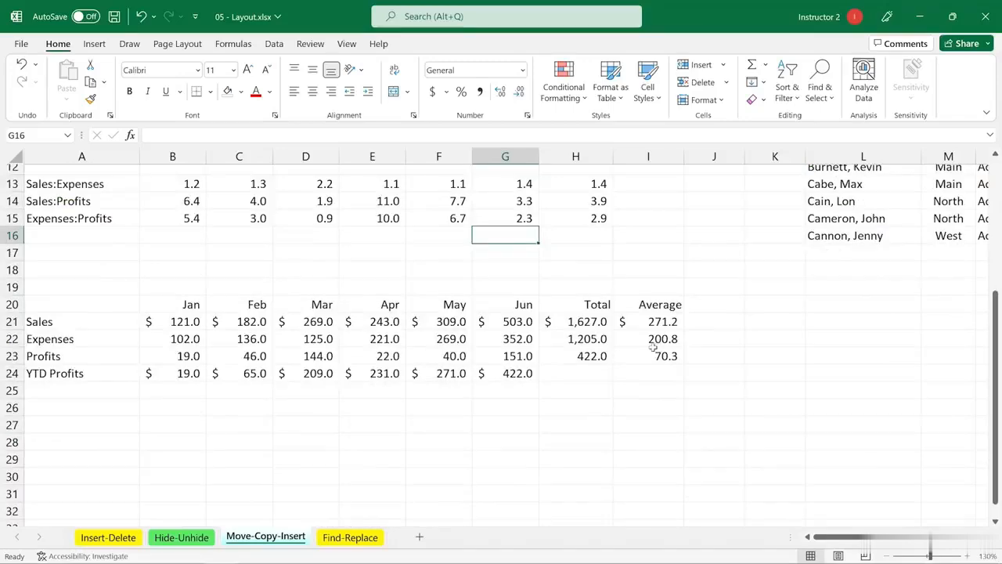
{"action": "key", "text": "ctrl+z"}
Copy the full A3:I15 projections table so the copy starts at row 18
{"action": "left_click", "coordinate": [692, 387]}
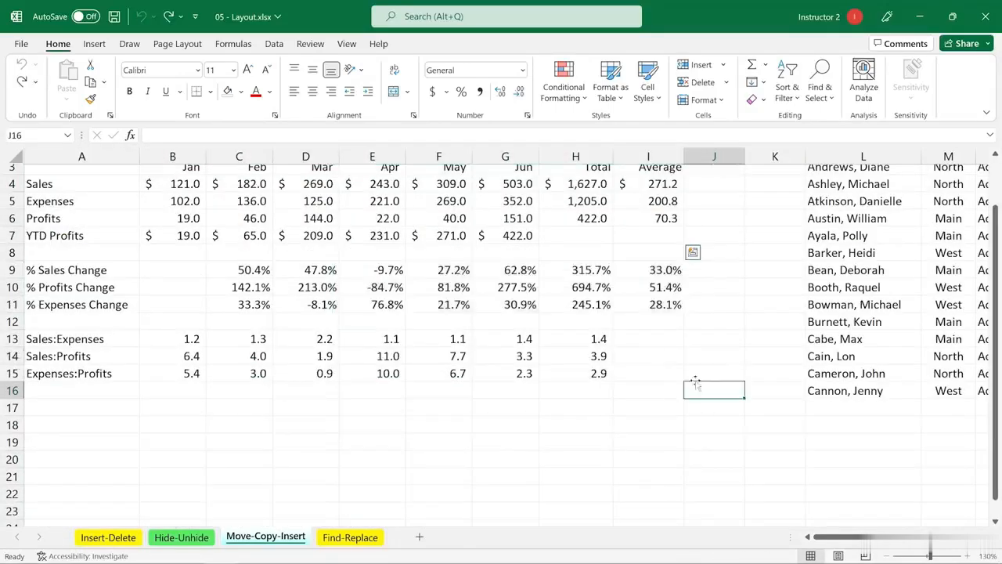
{"action": "scroll", "coordinate": [530, 287], "scroll_direction": "up", "scroll_amount": 1}
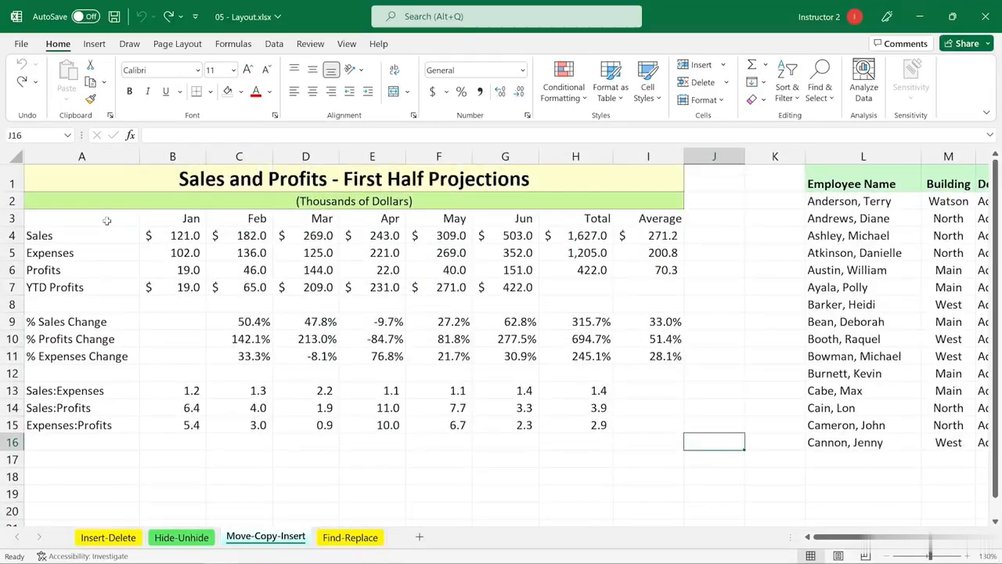
{"action": "left_click_drag", "start_coordinate": [103, 217], "coordinate": [642, 421]}
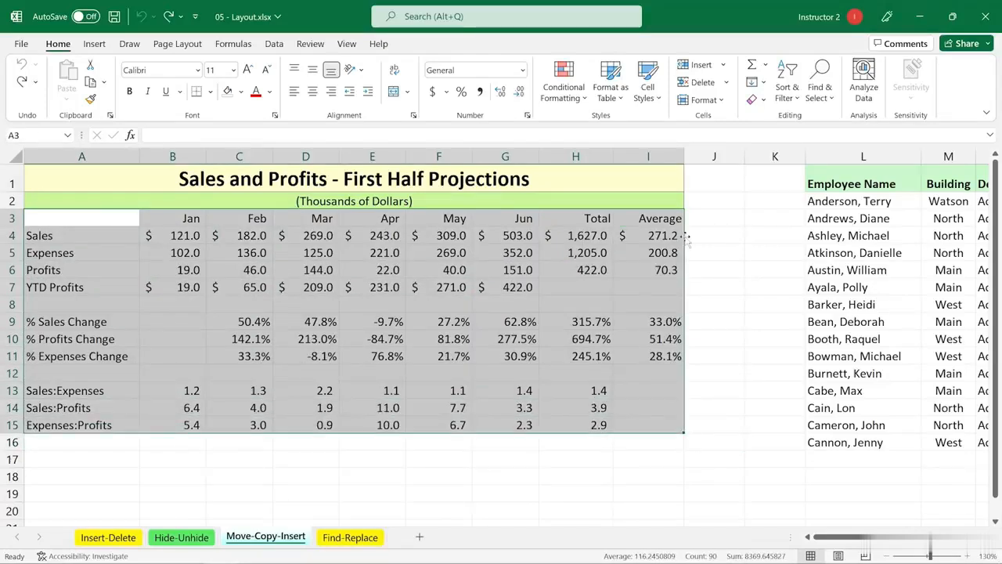
{"action": "left_click_drag", "start_coordinate": [686, 239], "coordinate": [679, 266]}
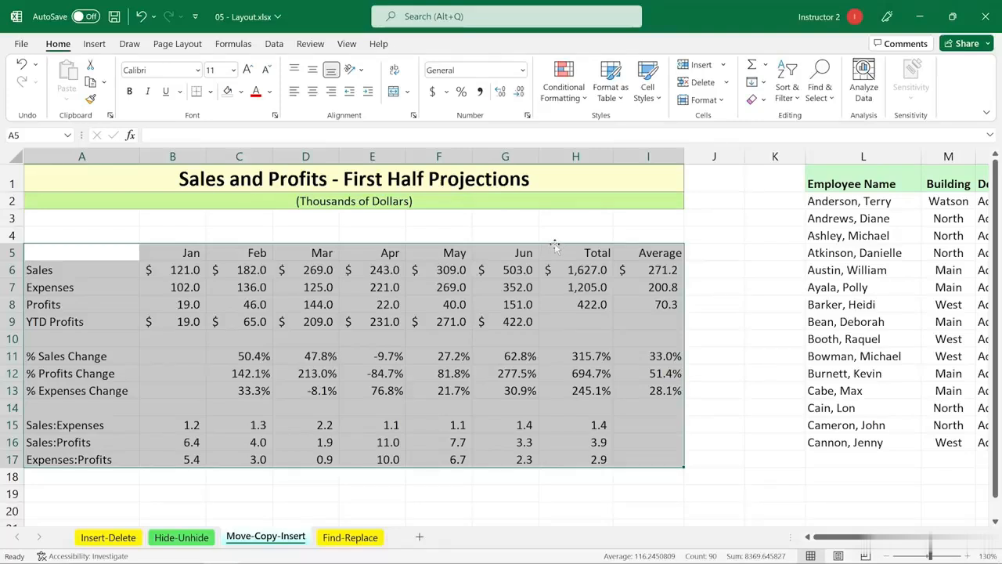
{"action": "left_click_drag", "start_coordinate": [554, 245], "coordinate": [556, 213]}
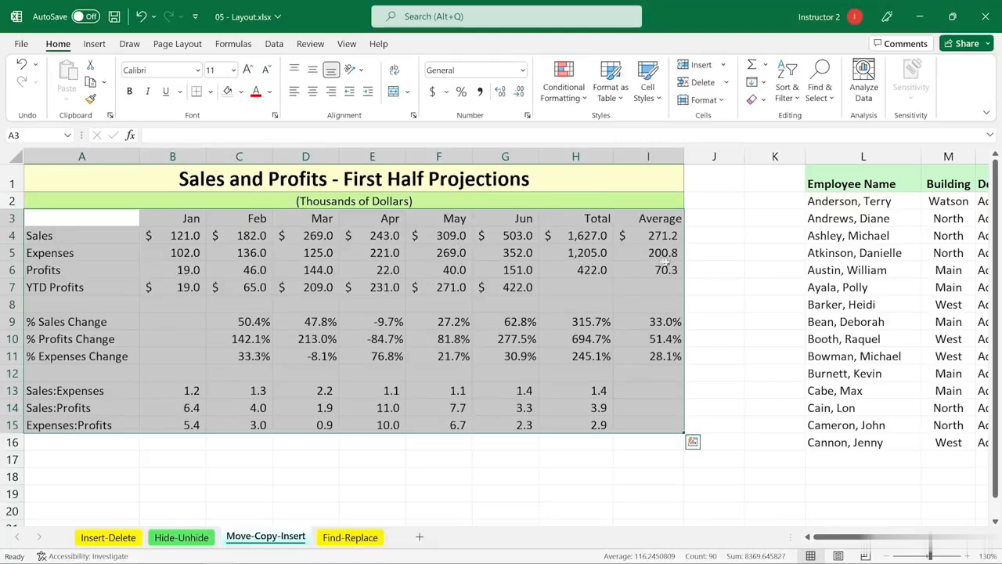
{"action": "left_click_drag", "start_coordinate": [684, 241], "coordinate": [669, 492]}
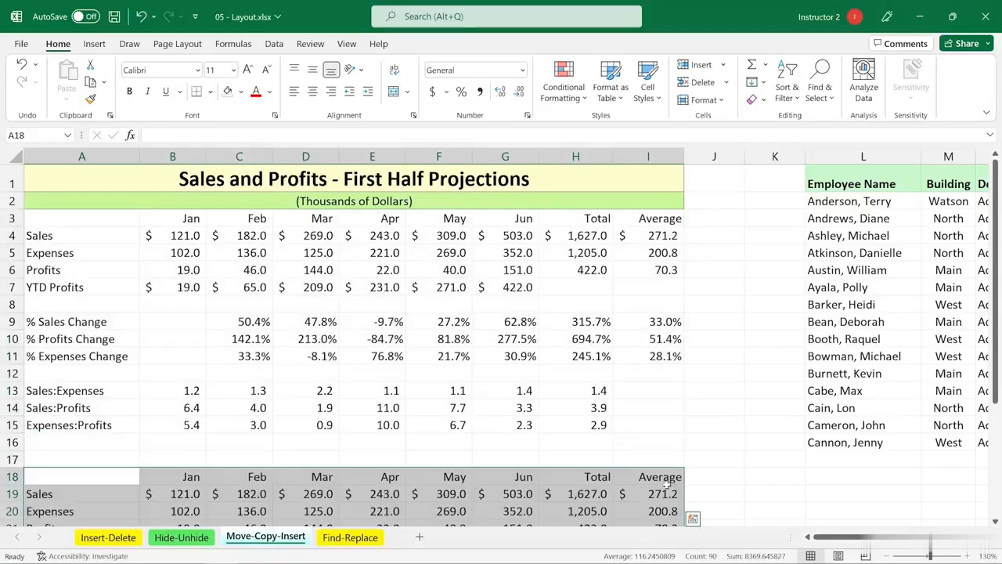
{"action": "scroll", "coordinate": [348, 468], "scroll_direction": "down", "scroll_amount": 1}
{"action": "scroll", "coordinate": [348, 468], "scroll_direction": "down", "scroll_amount": 6}
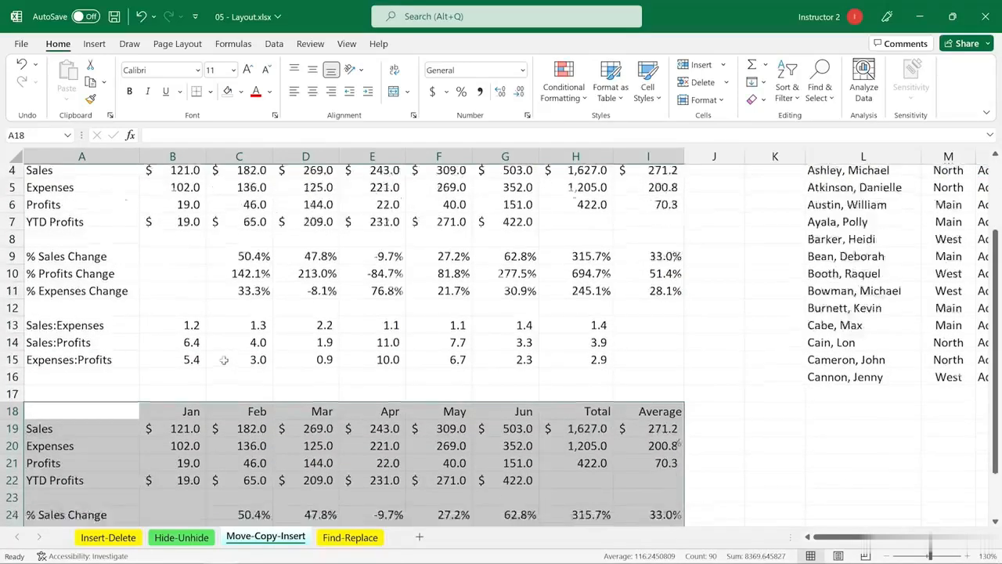
{"action": "scroll", "coordinate": [227, 349], "scroll_direction": "up", "scroll_amount": 6}
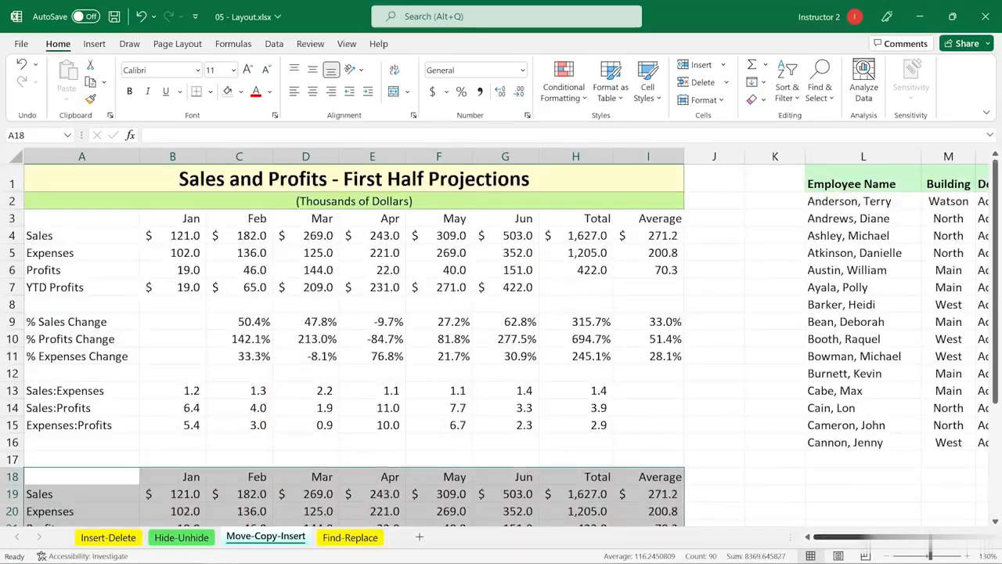
Review the row labels from Sales through % Expenses Change
{"action": "left_click", "coordinate": [894, 513]}
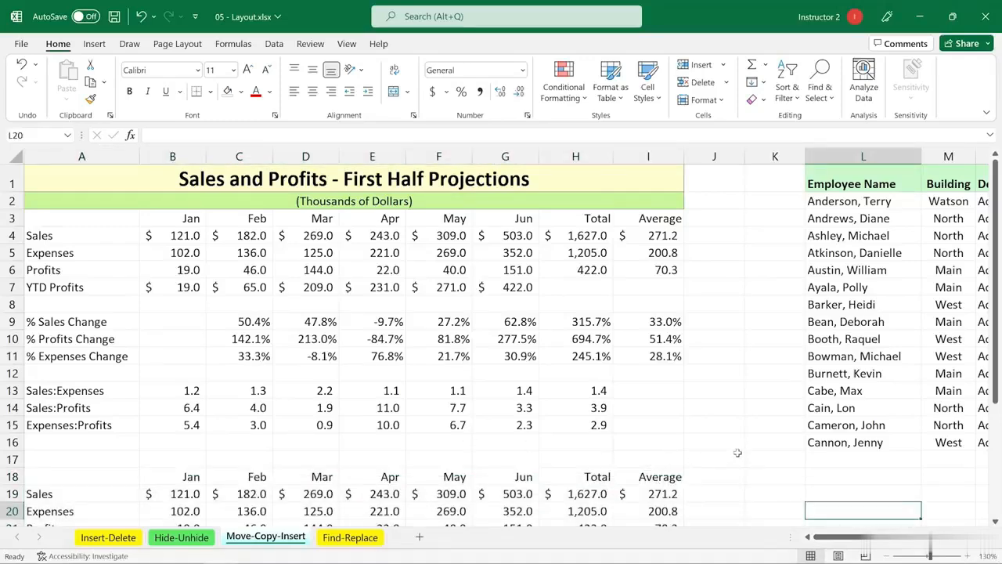
{"action": "left_click", "coordinate": [63, 238]}
{"action": "left_click", "coordinate": [65, 256]}
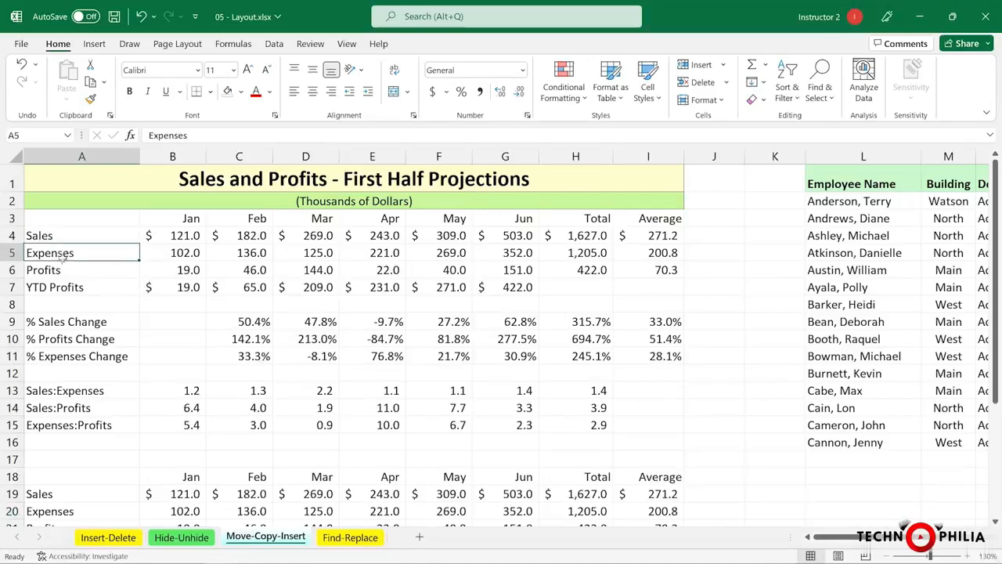
{"action": "left_click", "coordinate": [59, 270]}
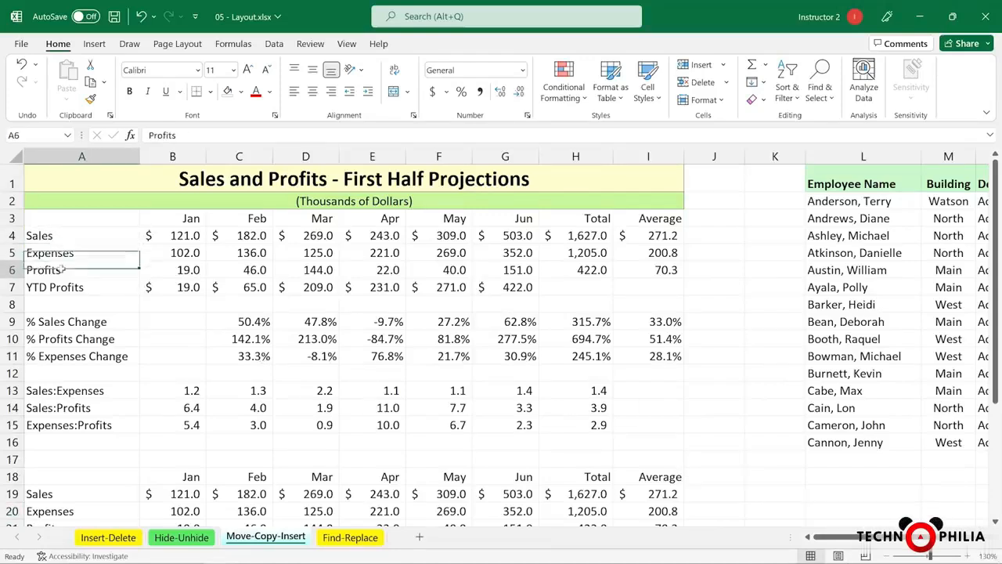
{"action": "left_click", "coordinate": [47, 321]}
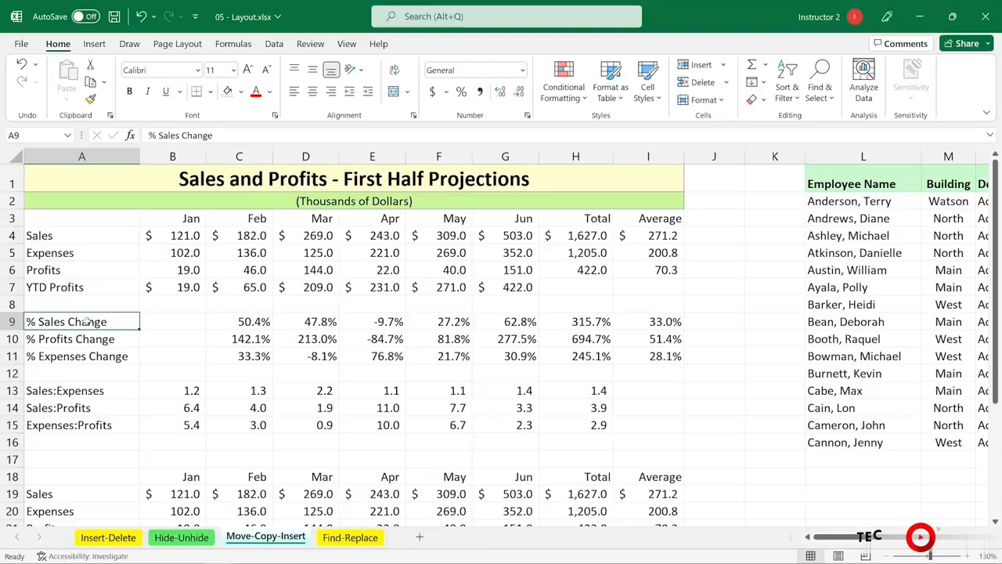
{"action": "left_click", "coordinate": [49, 339]}
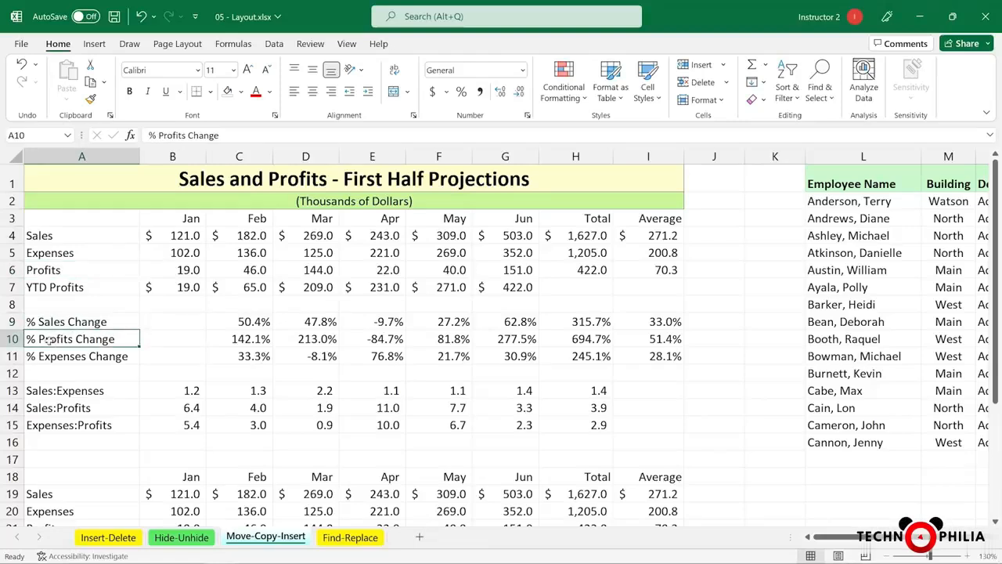
{"action": "left_click", "coordinate": [62, 357]}
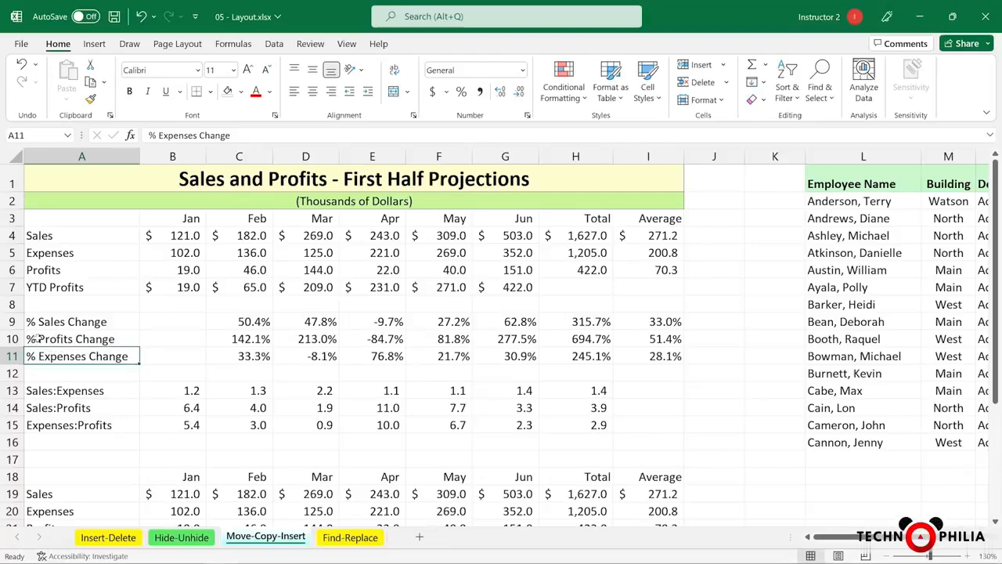
Move the % Expenses Change row (A11:I11) up into row 10, above % Profits Change
{"action": "left_click_drag", "start_coordinate": [36, 339], "coordinate": [649, 343]}
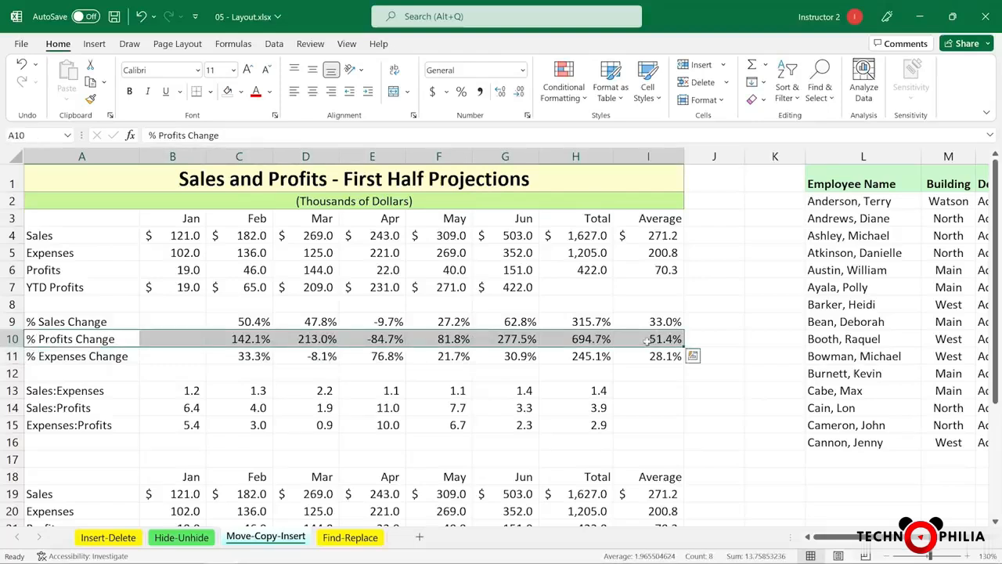
{"action": "left_click", "coordinate": [77, 354]}
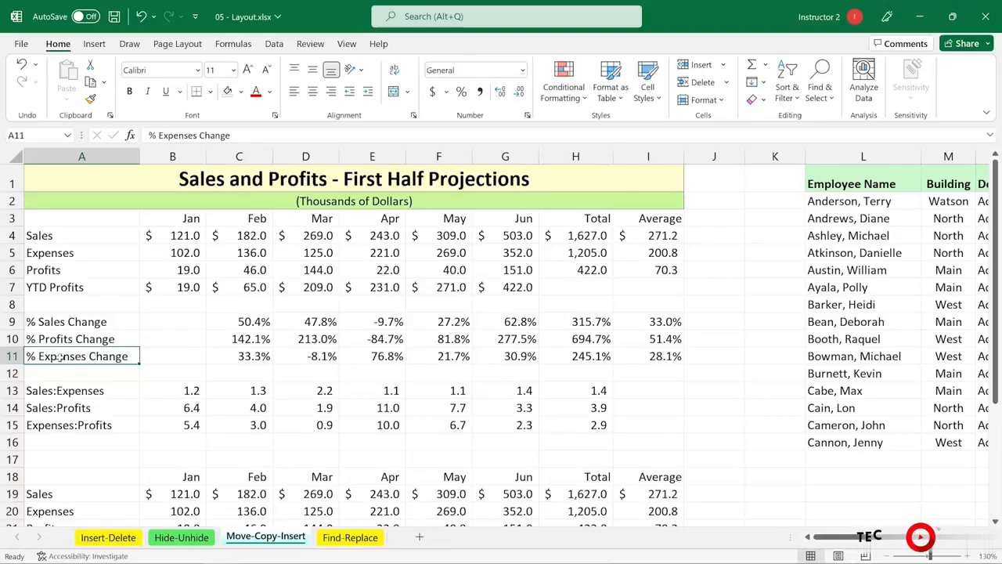
{"action": "left_click_drag", "start_coordinate": [106, 357], "coordinate": [655, 356]}
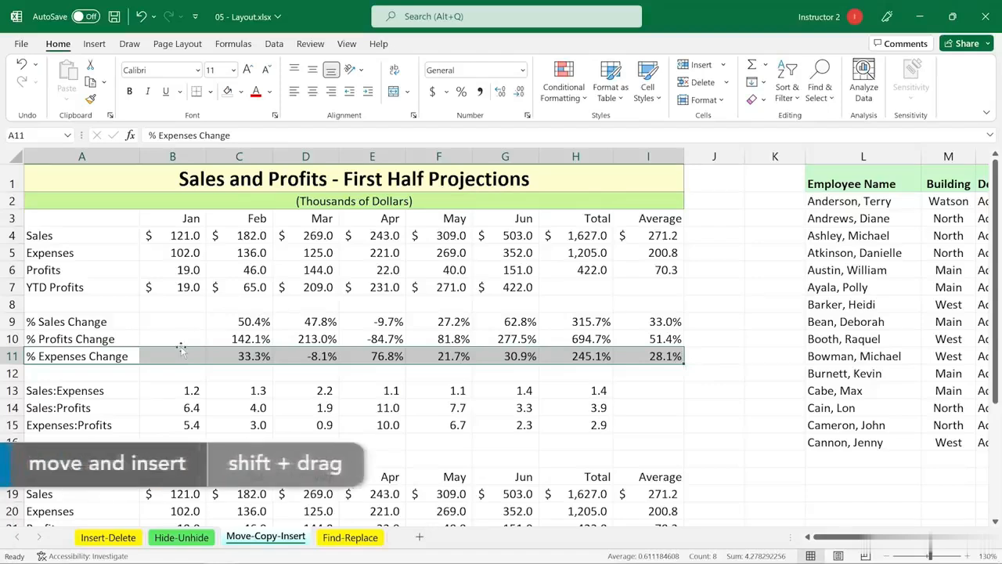
{"action": "left_click_drag", "start_coordinate": [180, 349], "coordinate": [184, 336]}
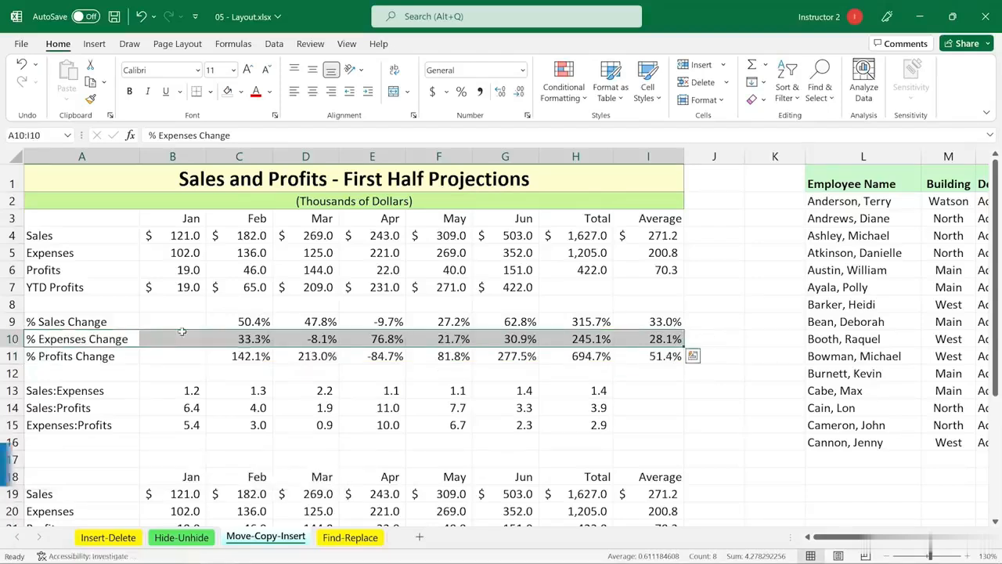
{"action": "left_click", "coordinate": [168, 372]}
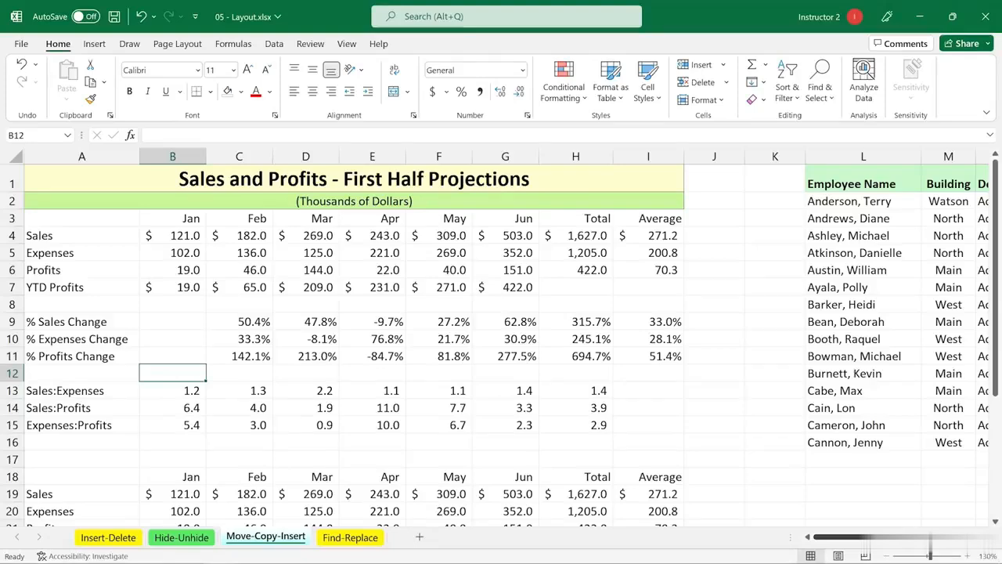
{"action": "scroll", "coordinate": [501, 337], "scroll_direction": "right", "scroll_amount": 5}
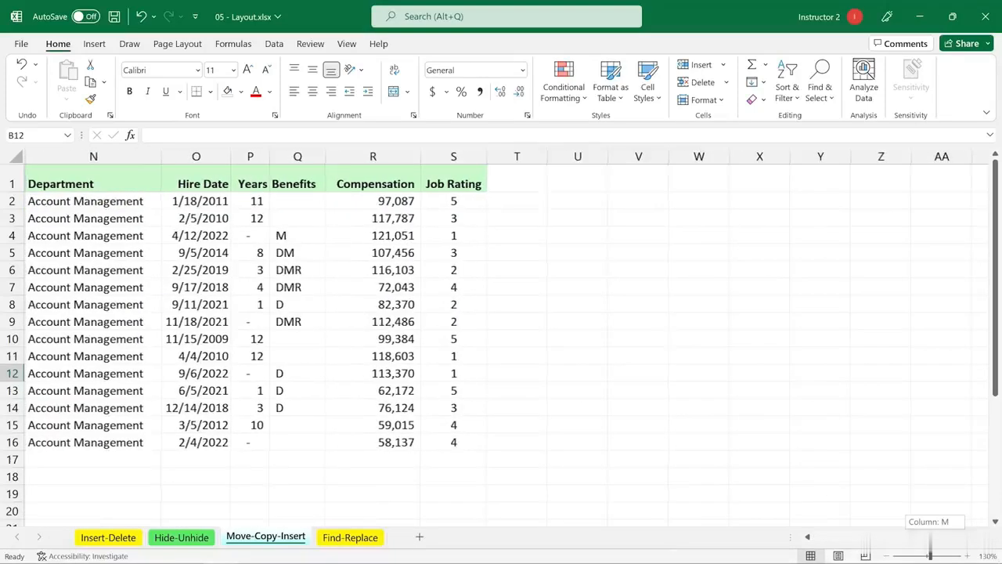
Shift the Department column from N into M, ahead of Building
{"action": "scroll", "coordinate": [501, 337], "scroll_direction": "left", "scroll_amount": 5}
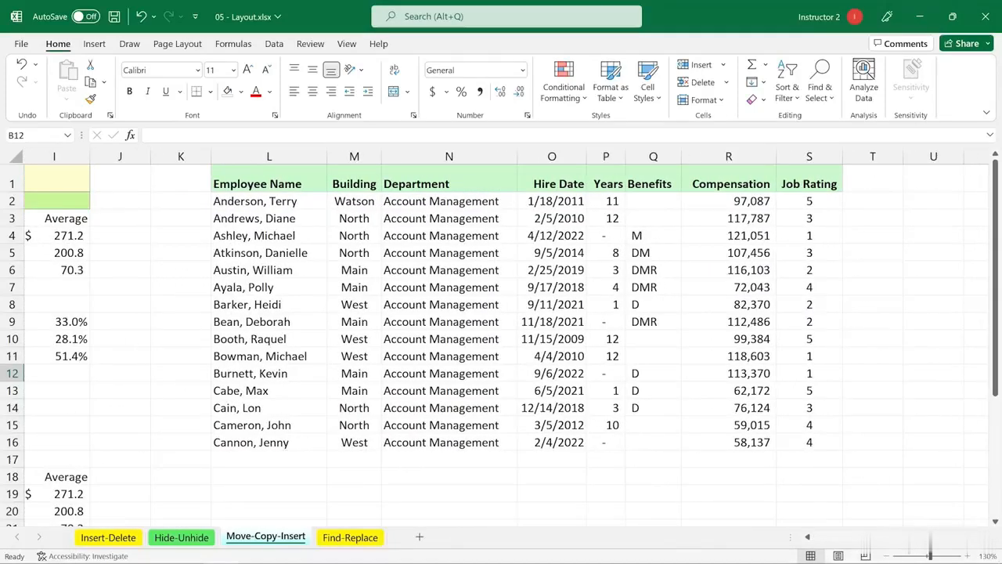
{"action": "left_click", "coordinate": [572, 329]}
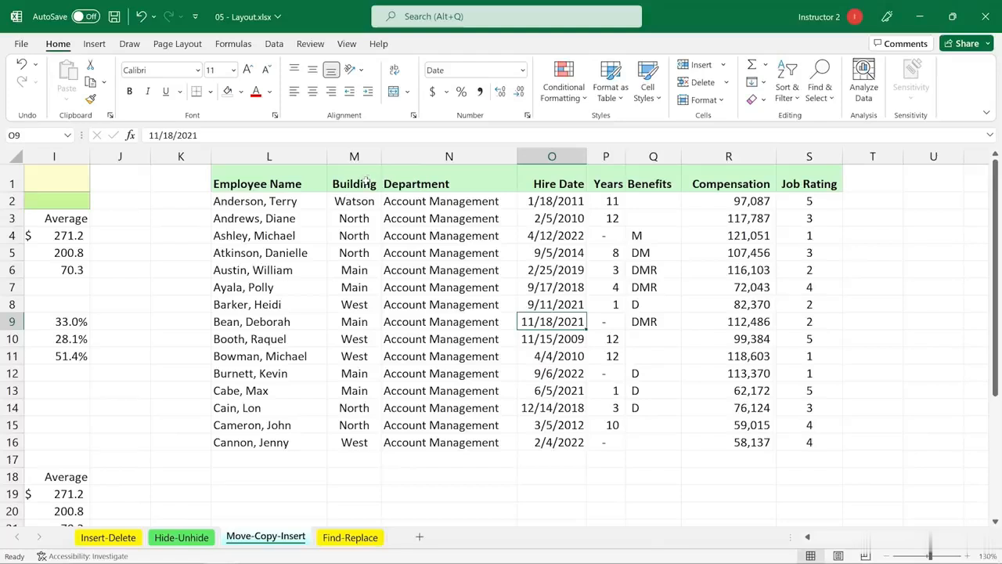
{"action": "left_click", "coordinate": [431, 157]}
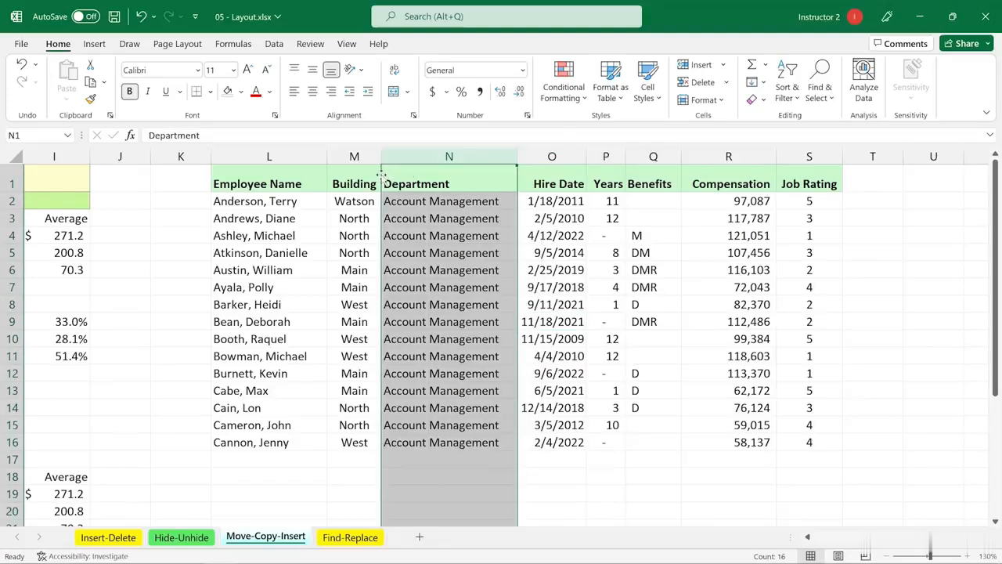
{"action": "left_click_drag", "start_coordinate": [381, 174], "coordinate": [329, 176]}
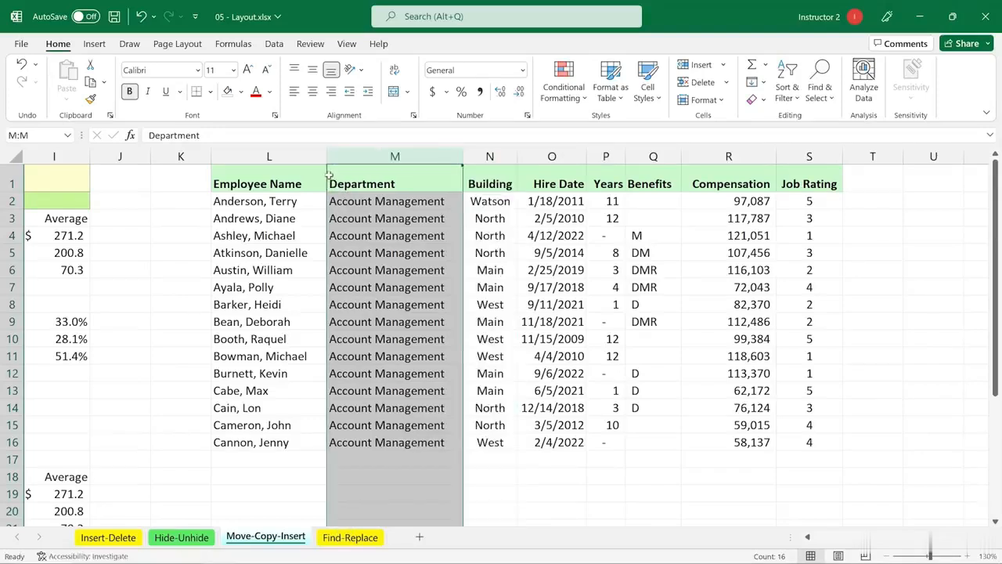
{"action": "left_click", "coordinate": [379, 256]}
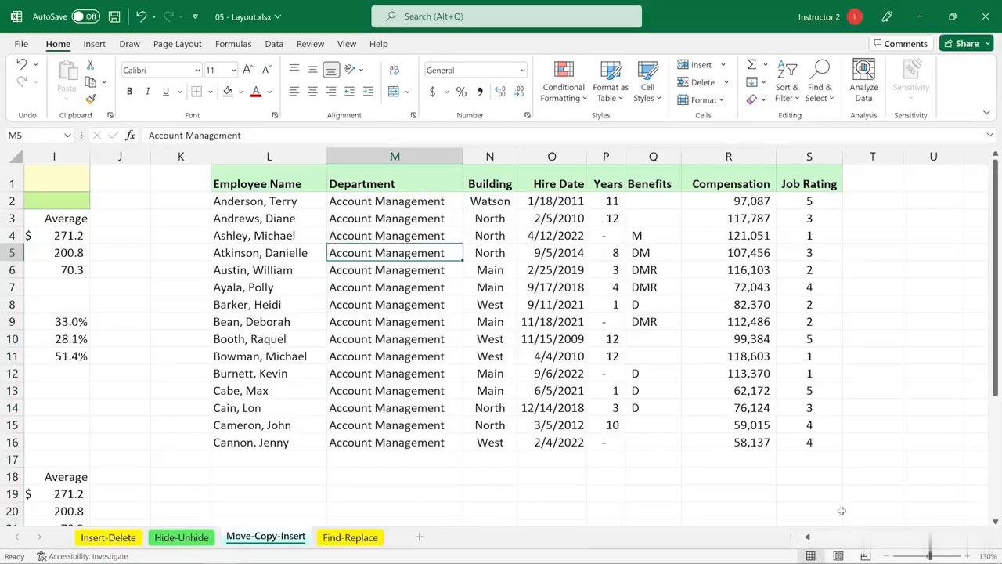
{"action": "left_click", "coordinate": [816, 538]}
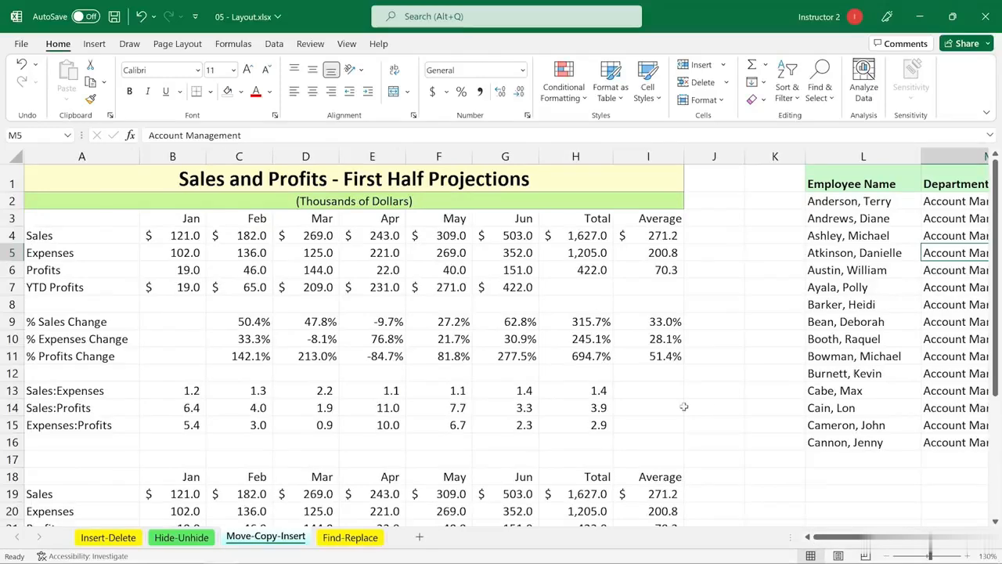
Leave the Move-Copy-Insert sheet for the Find-Replace sheet's employee table
{"action": "scroll", "coordinate": [678, 395], "scroll_direction": "down", "scroll_amount": 3}
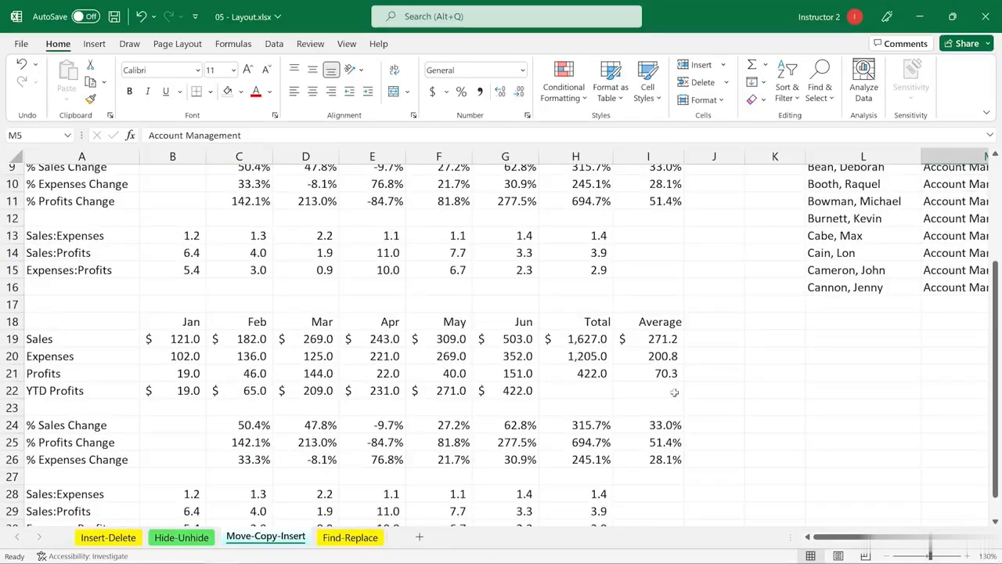
{"action": "scroll", "coordinate": [674, 391], "scroll_direction": "up", "scroll_amount": 3}
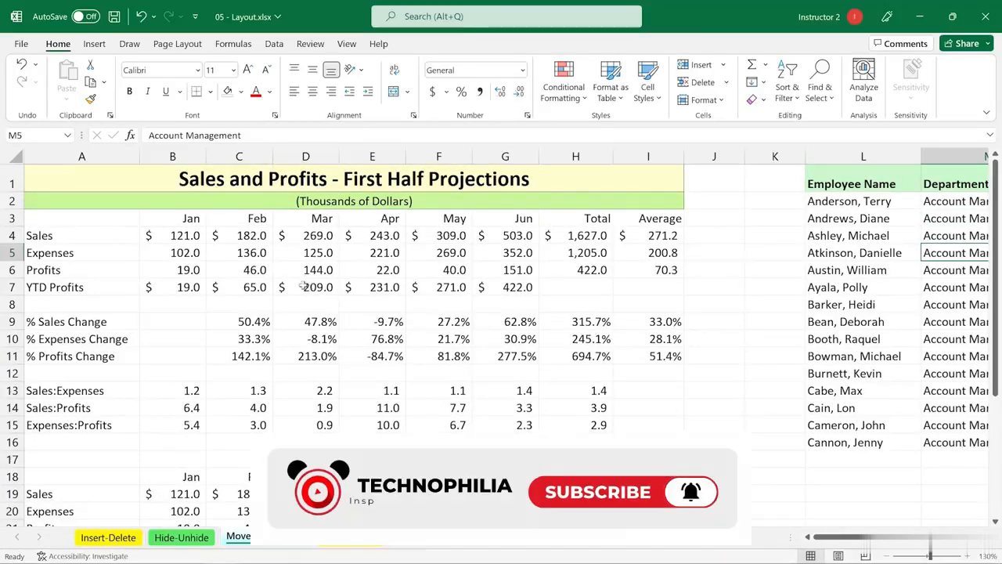
{"action": "scroll", "coordinate": [289, 272], "scroll_direction": "down", "scroll_amount": 1}
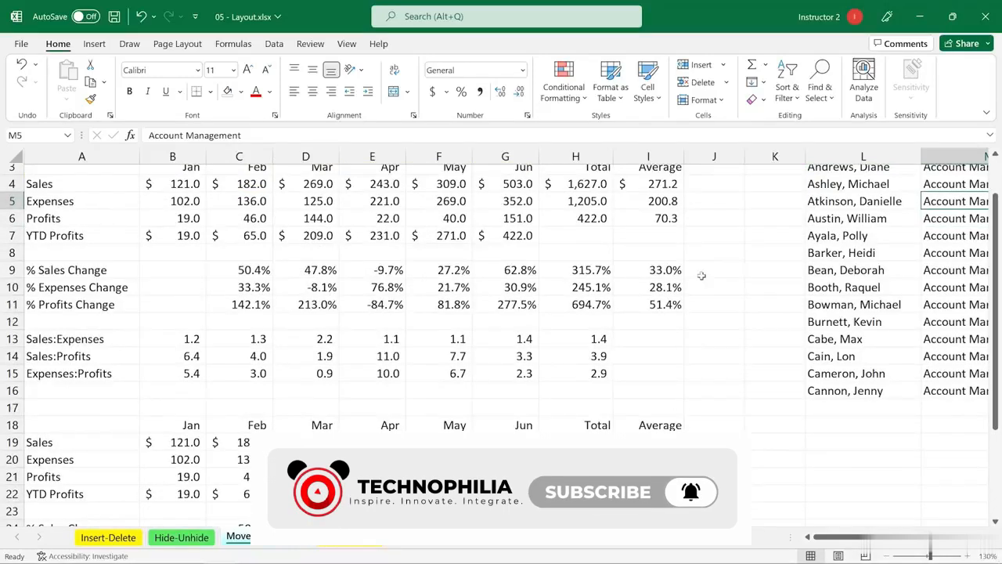
{"action": "scroll", "coordinate": [909, 277], "scroll_direction": "up", "scroll_amount": 1}
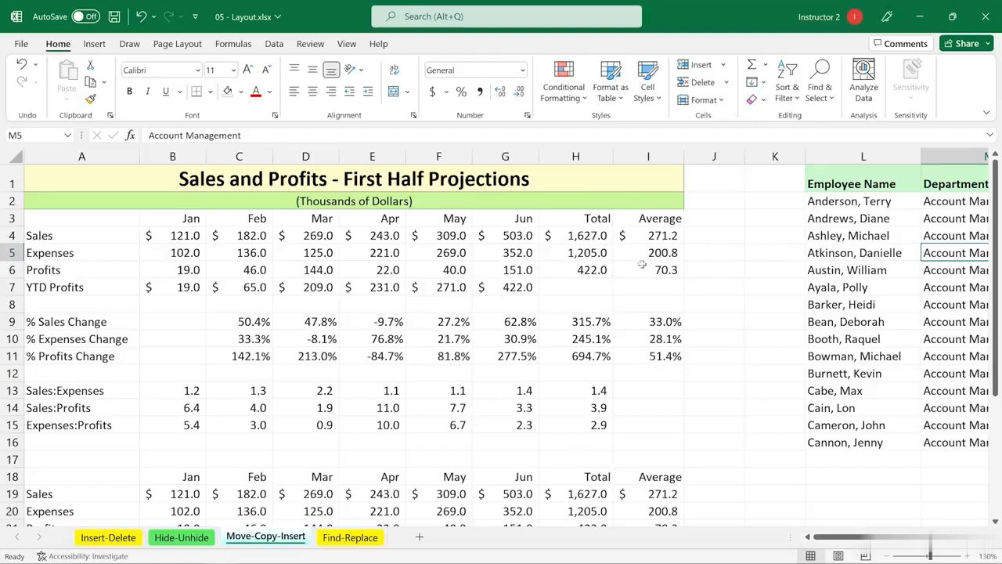
{"action": "key", "text": "ctrl+Page_Down"}
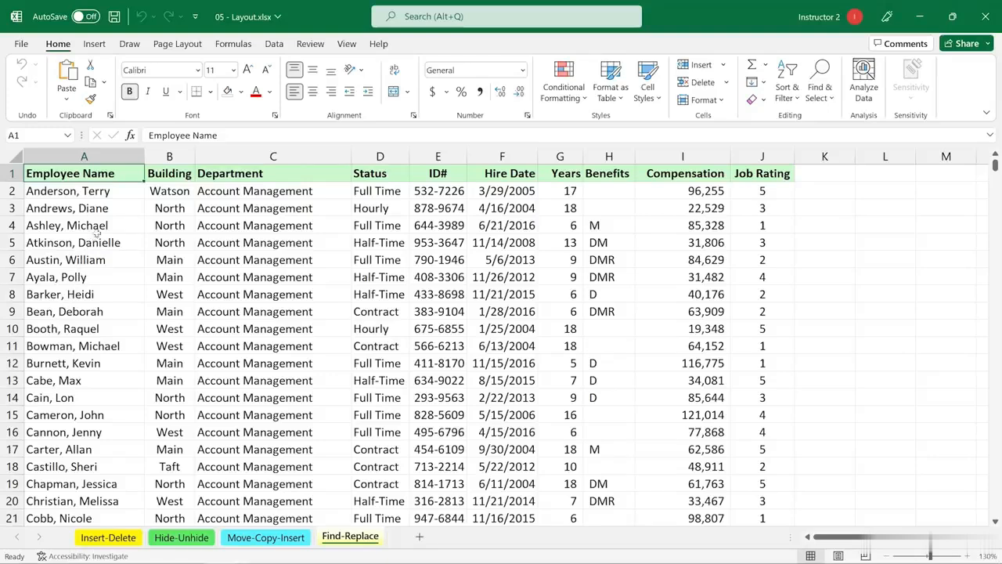
Find All cells containing 'rick' in the Employee Name column, showing all 8 matches
{"action": "left_click", "coordinate": [100, 151]}
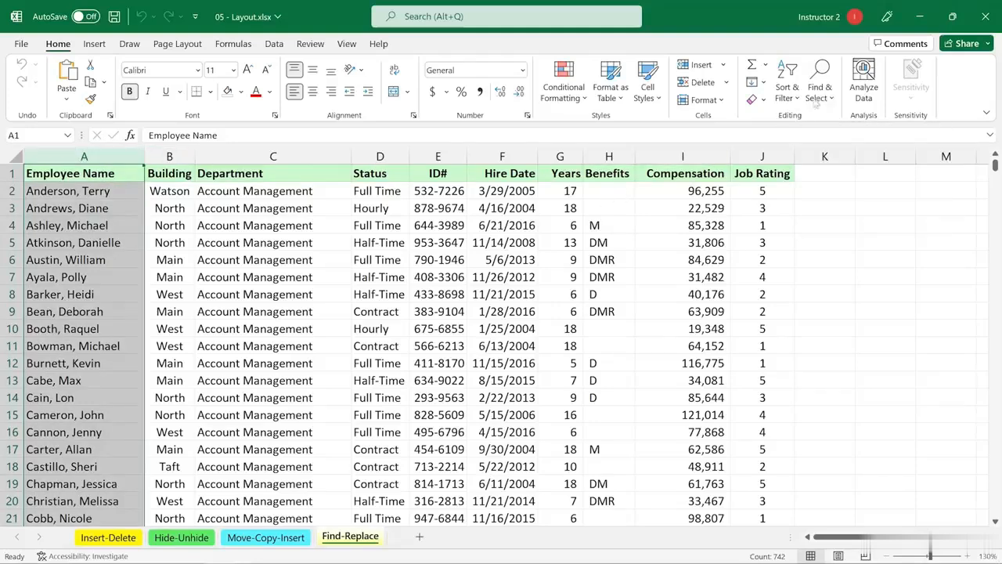
{"action": "left_click", "coordinate": [822, 92]}
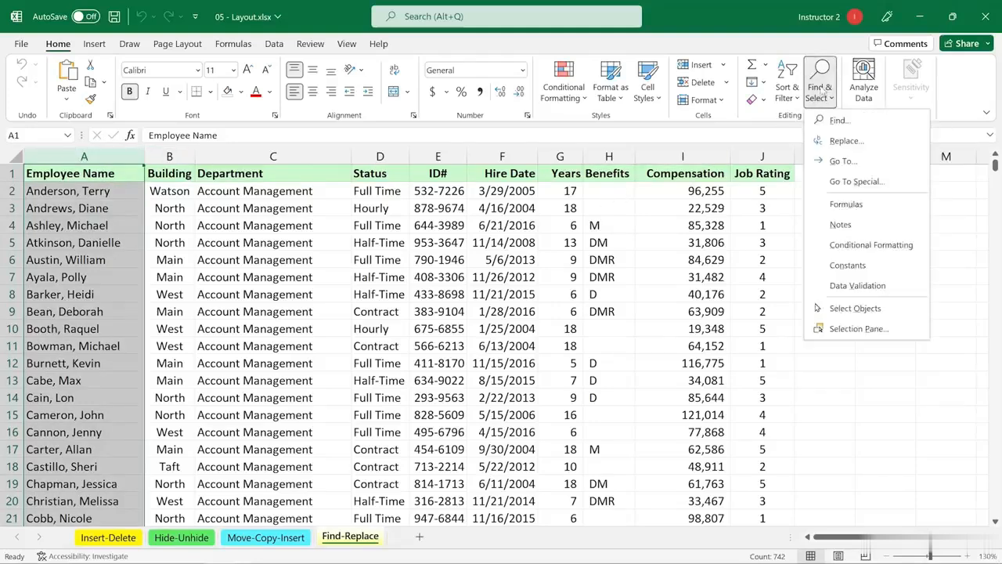
{"action": "left_click", "coordinate": [838, 122]}
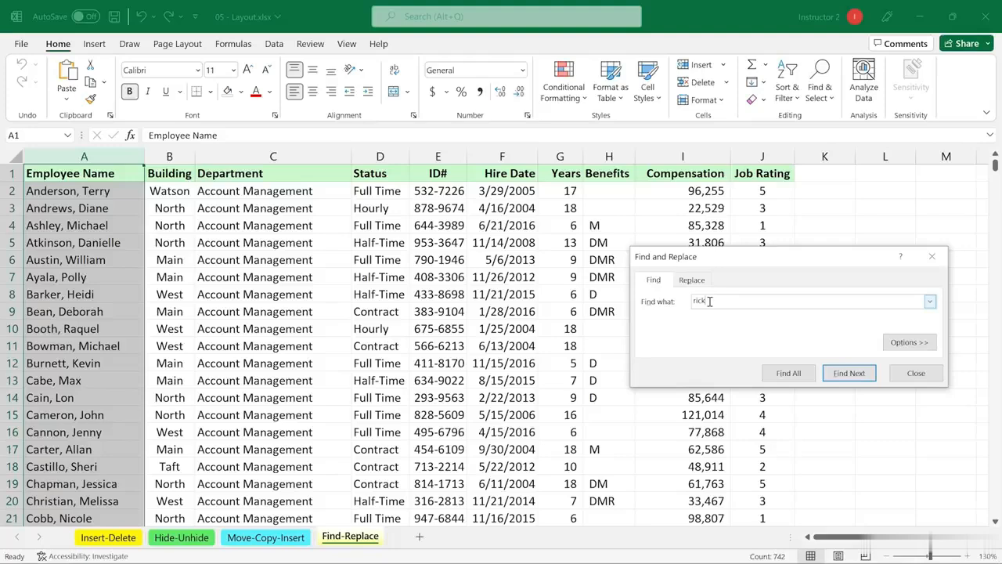
{"action": "left_click", "coordinate": [789, 374]}
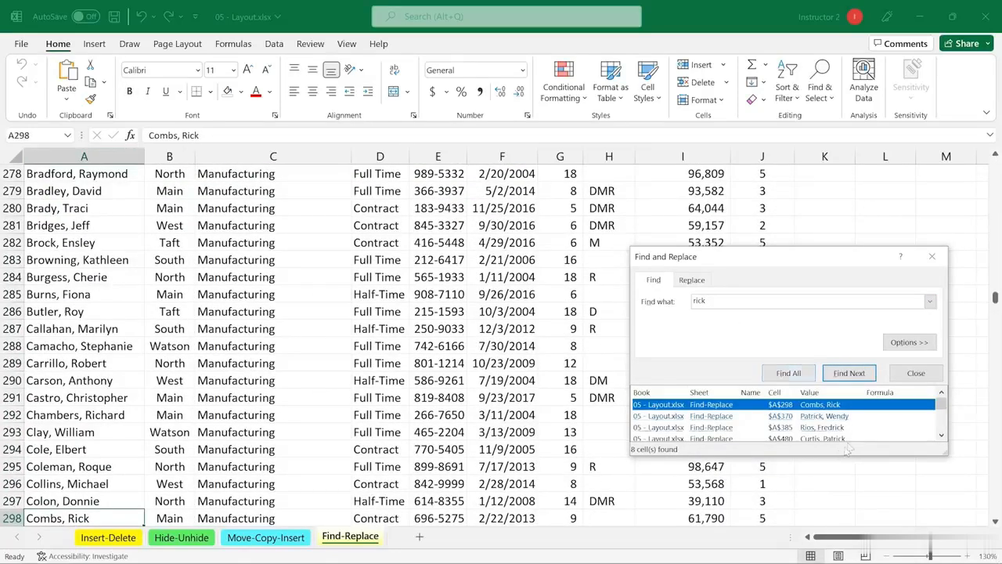
{"action": "left_click_drag", "start_coordinate": [794, 263], "coordinate": [779, 196]}
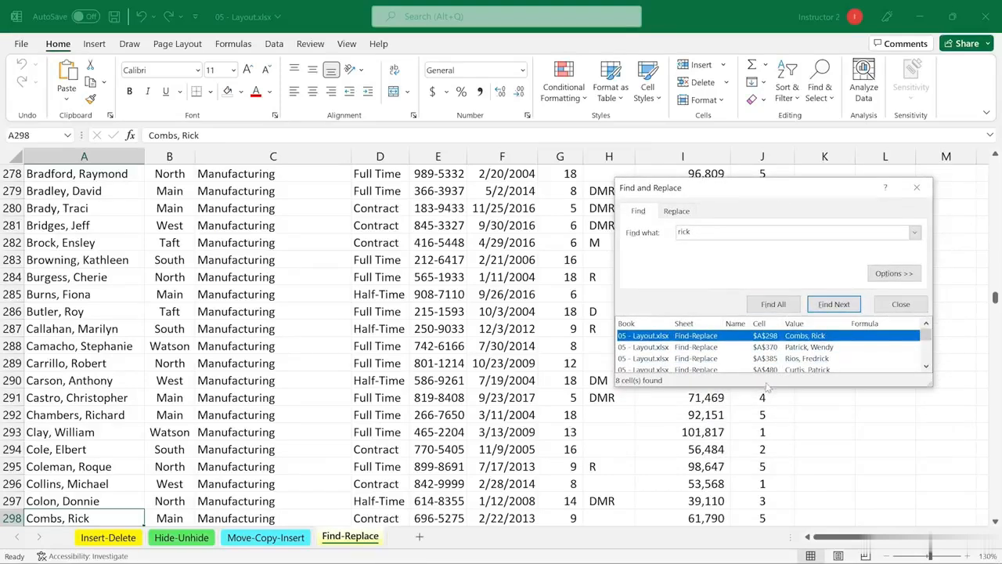
{"action": "left_click_drag", "start_coordinate": [765, 385], "coordinate": [759, 467]}
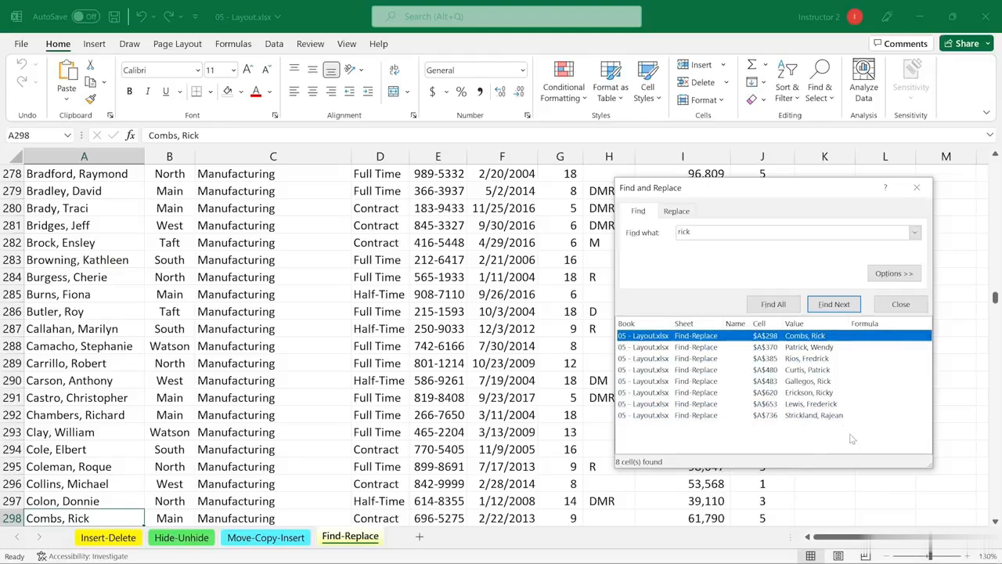
Close the Find and Replace dialog and scroll back to the top of the sheet
{"action": "left_click", "coordinate": [892, 273]}
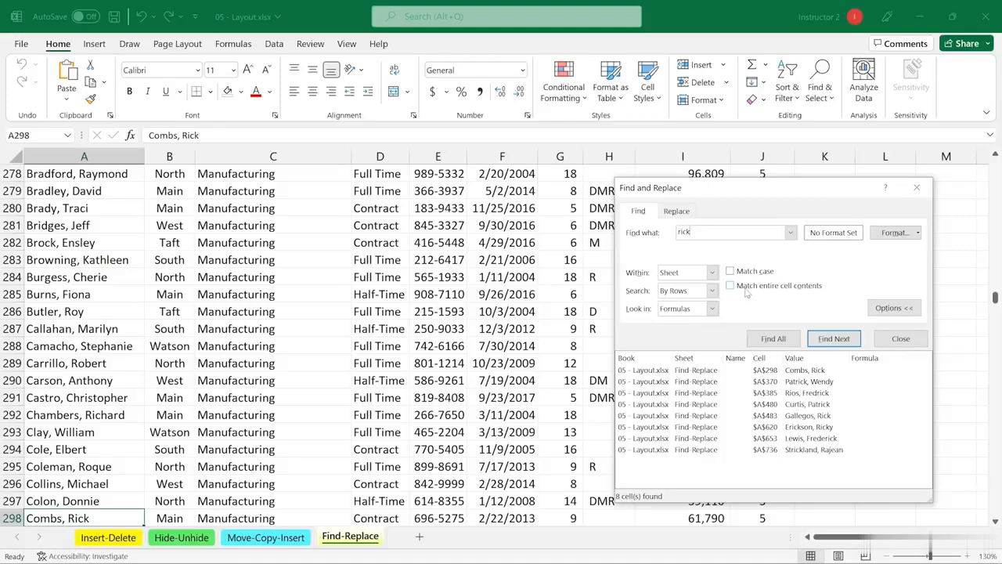
{"action": "left_click", "coordinate": [913, 186]}
{"action": "left_click_drag", "start_coordinate": [996, 294], "coordinate": [996, 164]}
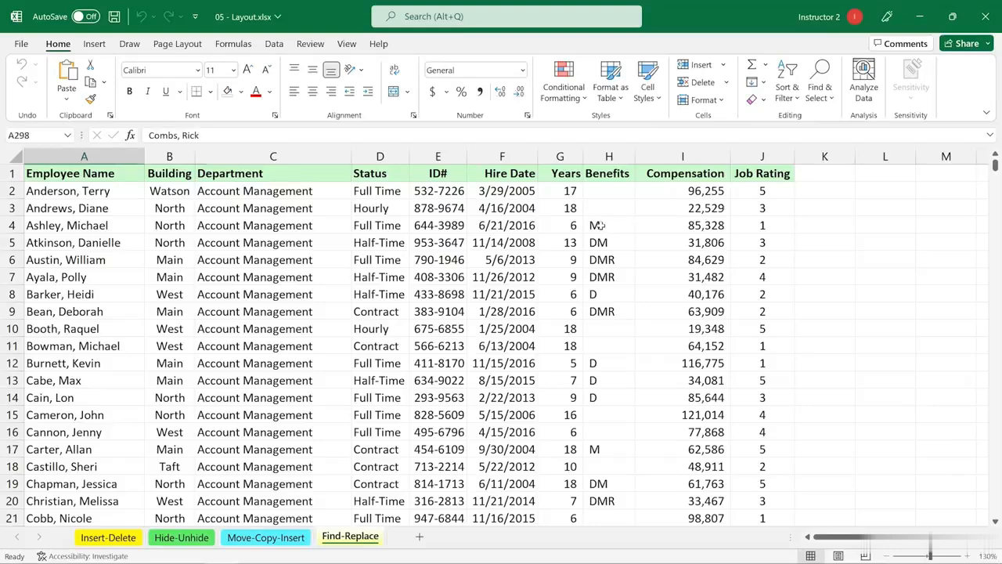
Find All 'M' in the Benefits column matching entire cell contents, giving 62 matches
{"action": "left_click", "coordinate": [597, 226]}
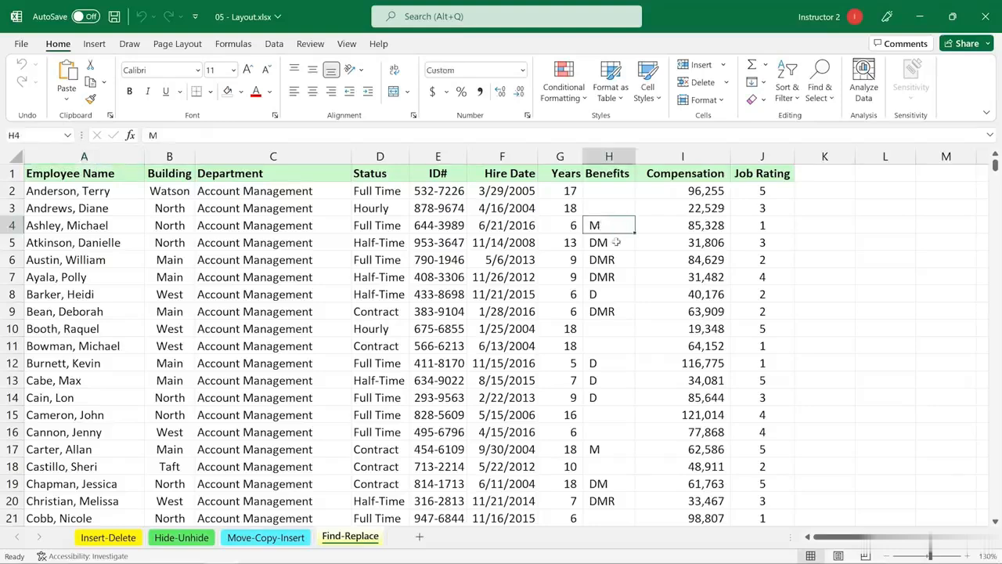
{"action": "left_click", "coordinate": [603, 156]}
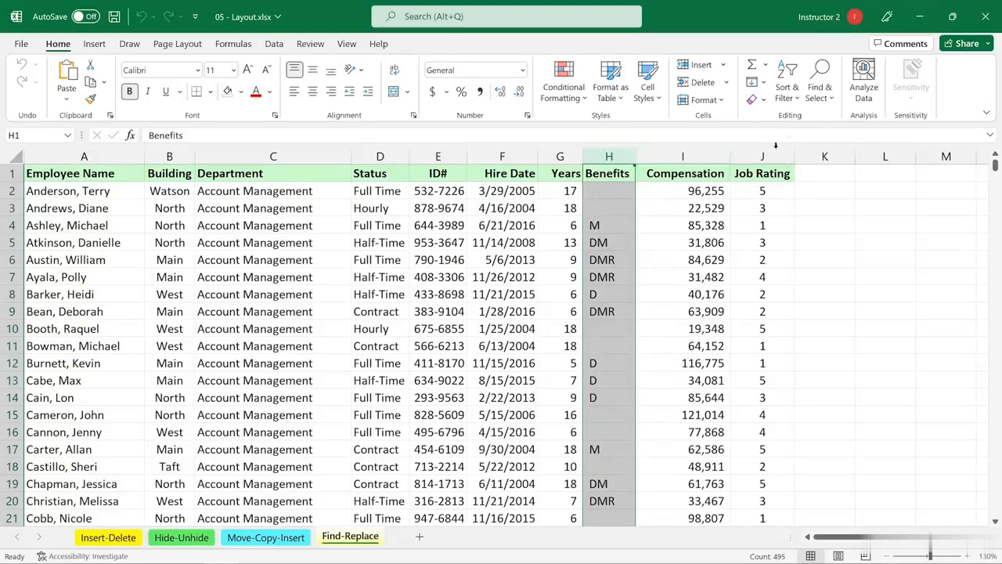
{"action": "left_click", "coordinate": [822, 93]}
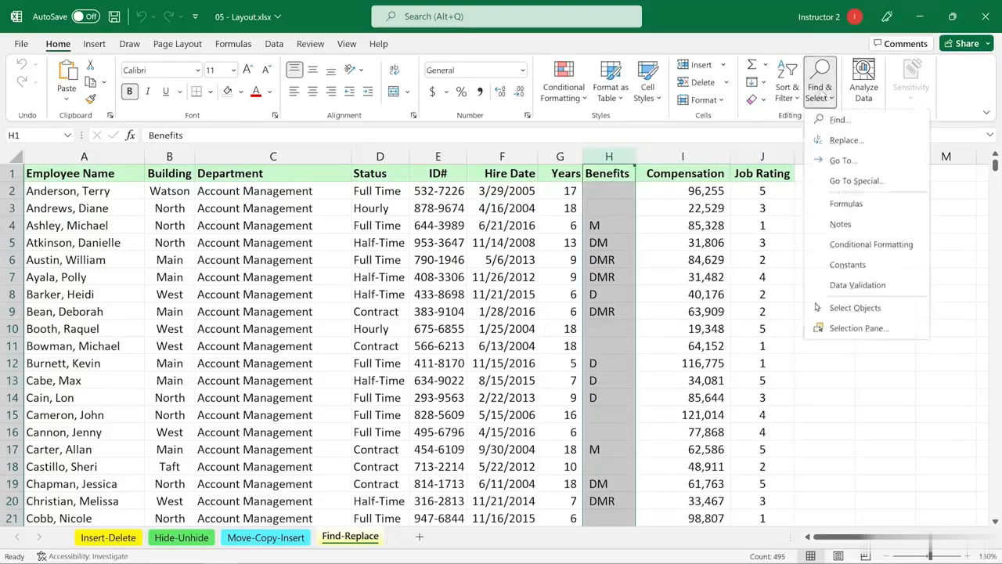
{"action": "left_click", "coordinate": [837, 124]}
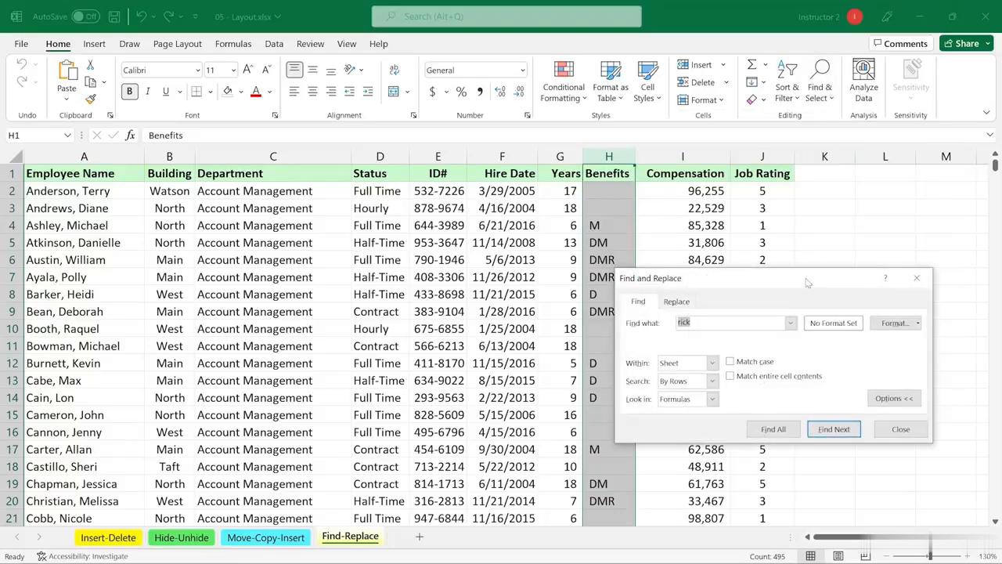
{"action": "left_click_drag", "start_coordinate": [816, 263], "coordinate": [864, 218]}
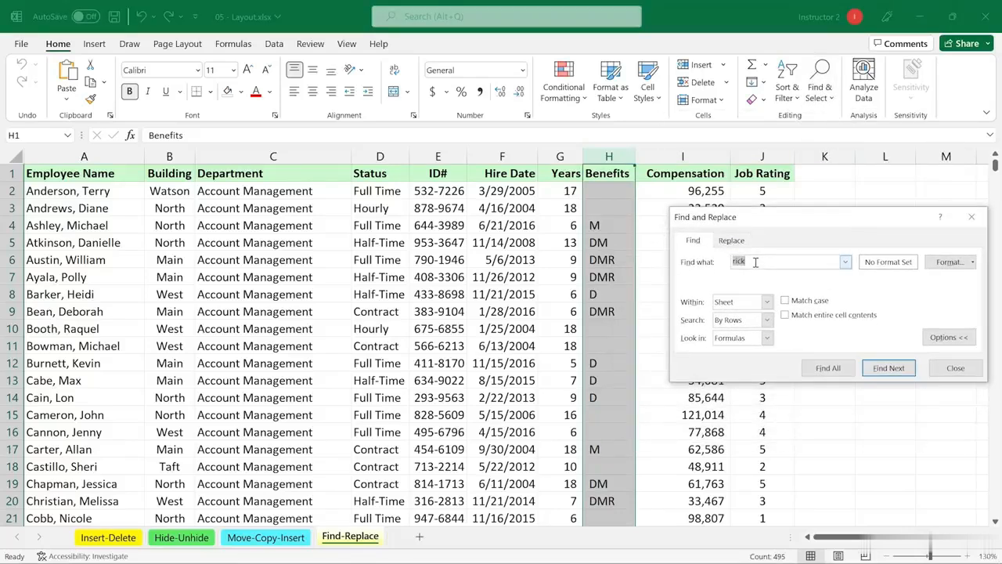
{"action": "type", "text": "M"}
{"action": "left_click", "coordinate": [786, 315]}
{"action": "left_click", "coordinate": [828, 368]}
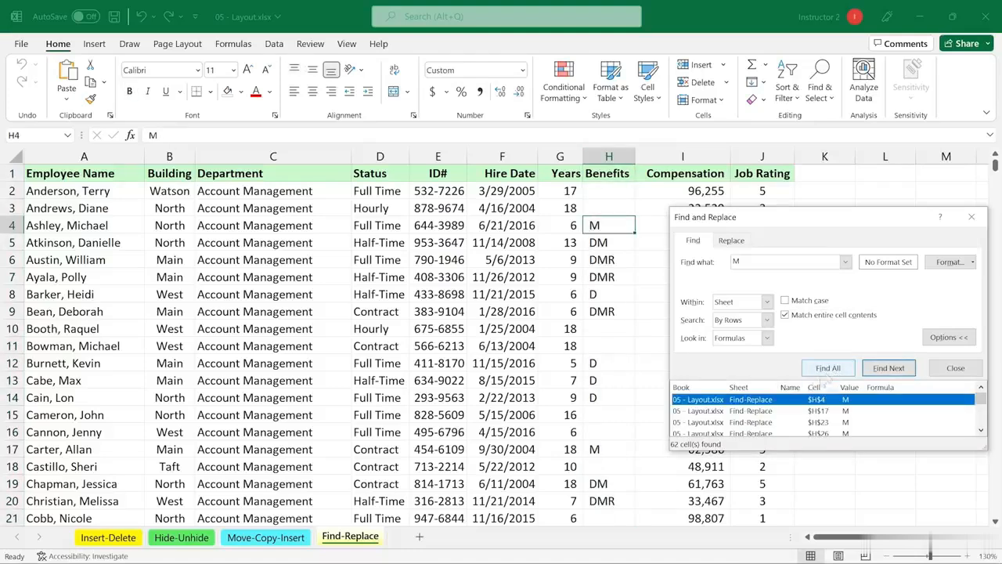
Repeat the 'M' search allowing partial matches, which lists 296 cells
{"action": "left_click_drag", "start_coordinate": [763, 448], "coordinate": [767, 470]}
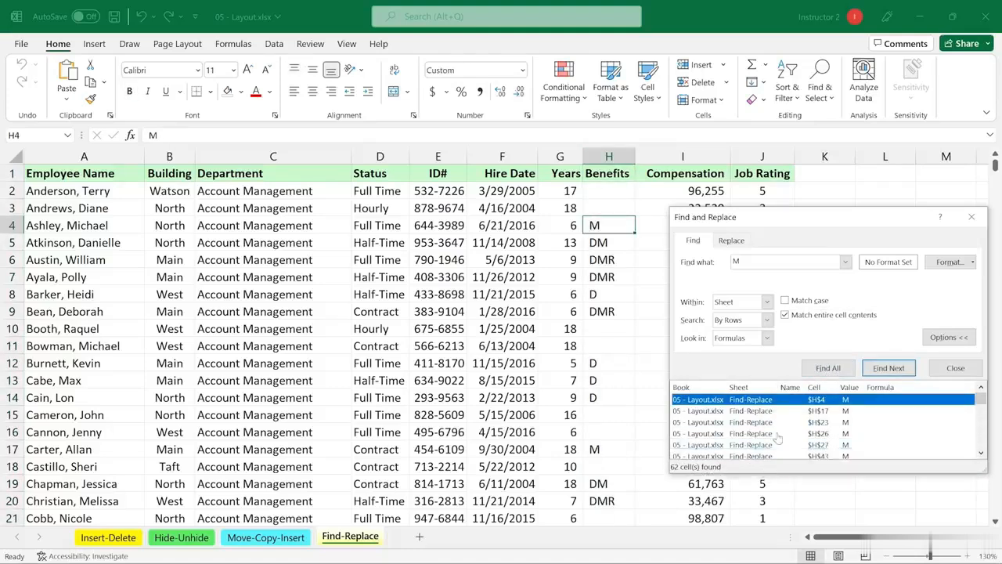
{"action": "left_click", "coordinate": [785, 315]}
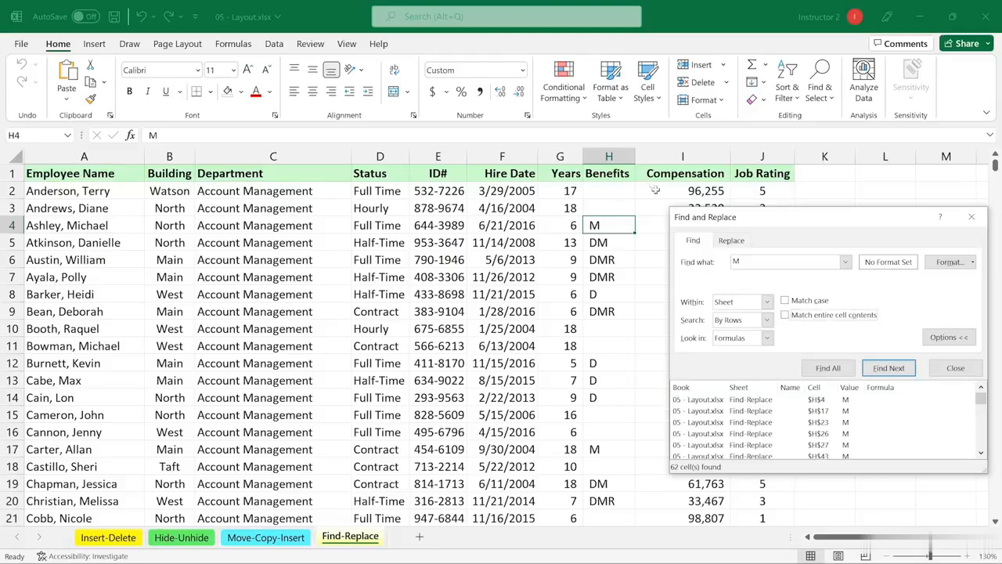
{"action": "left_click", "coordinate": [609, 156]}
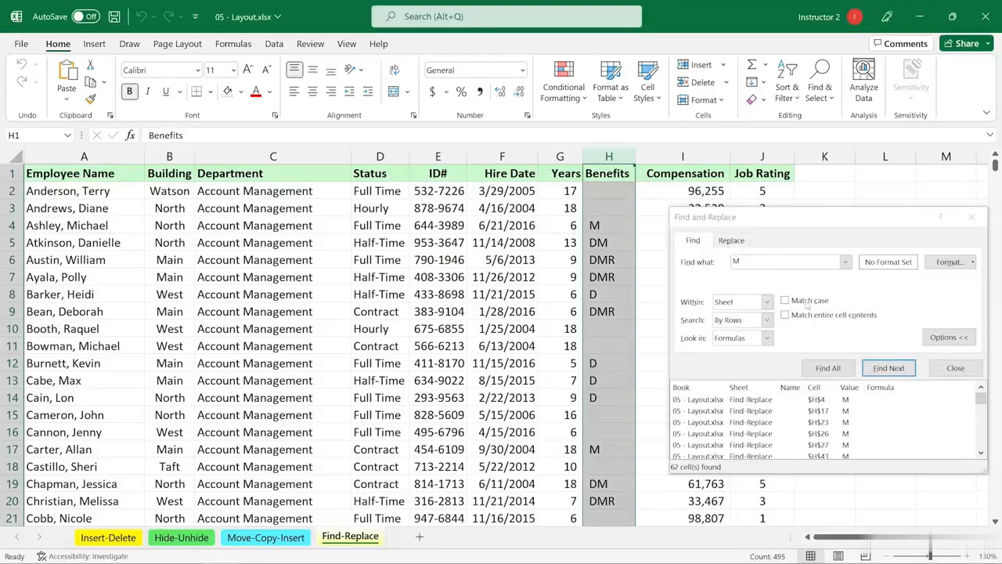
{"action": "left_click", "coordinate": [829, 373]}
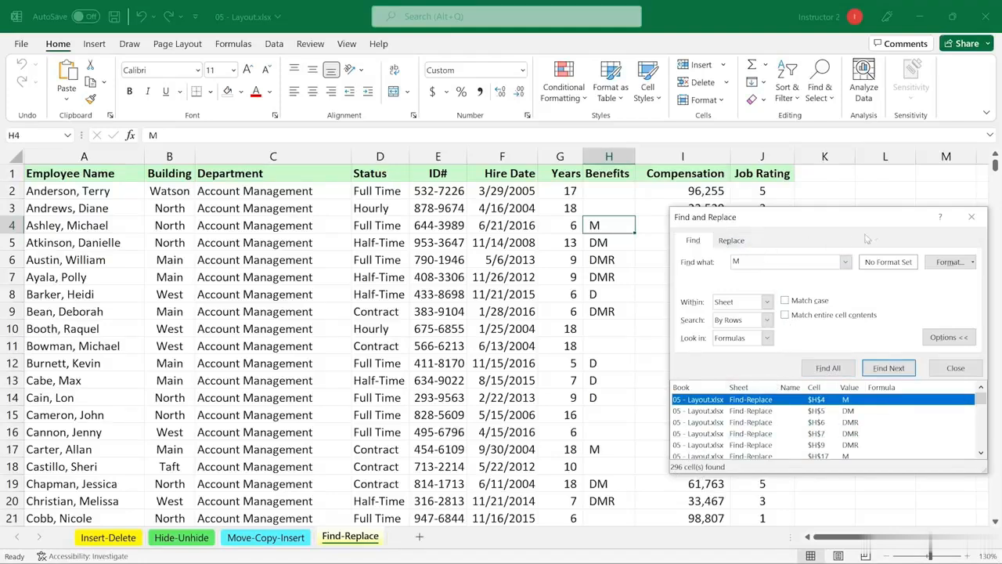
{"action": "left_click", "coordinate": [947, 345]}
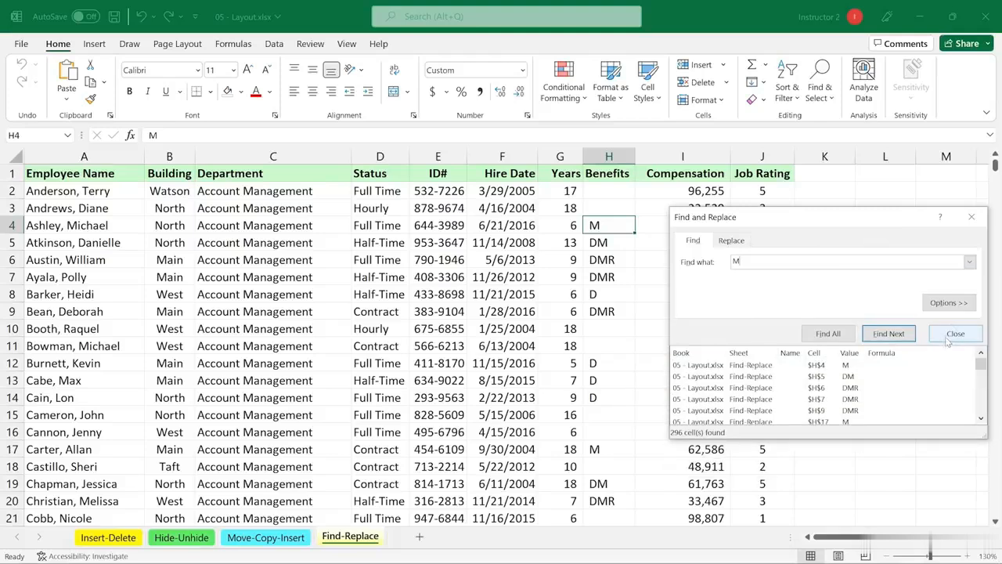
Close the Find and Replace dialog and select the Half-Time status in cell D7
{"action": "left_click", "coordinate": [949, 305]}
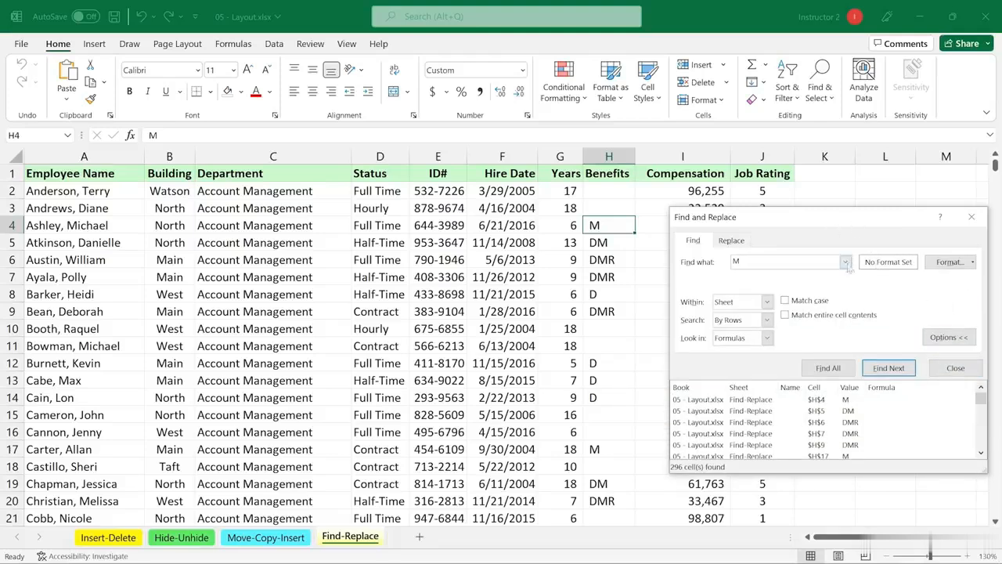
{"action": "left_click", "coordinate": [948, 339]}
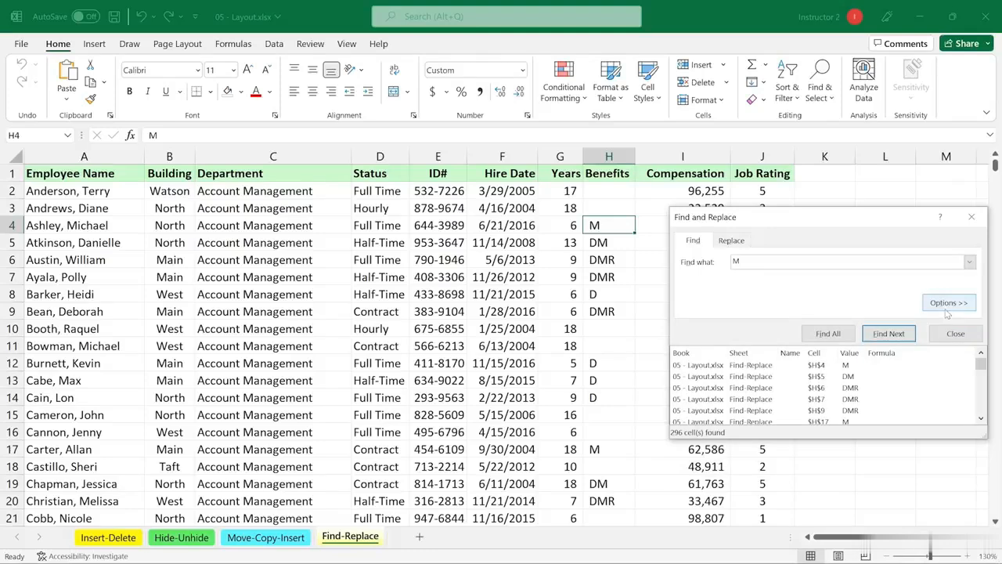
{"action": "left_click", "coordinate": [938, 305]}
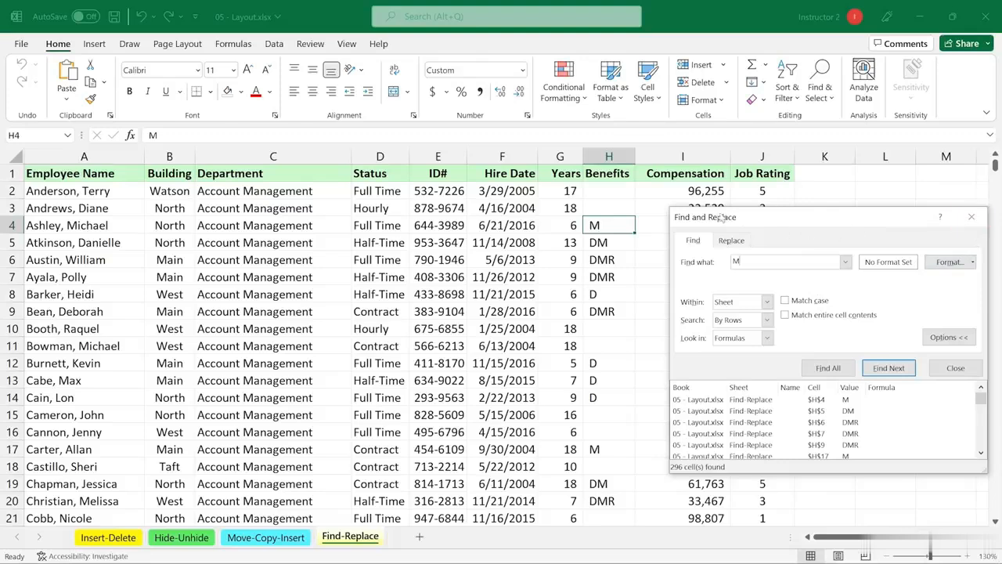
{"action": "left_click", "coordinate": [970, 220]}
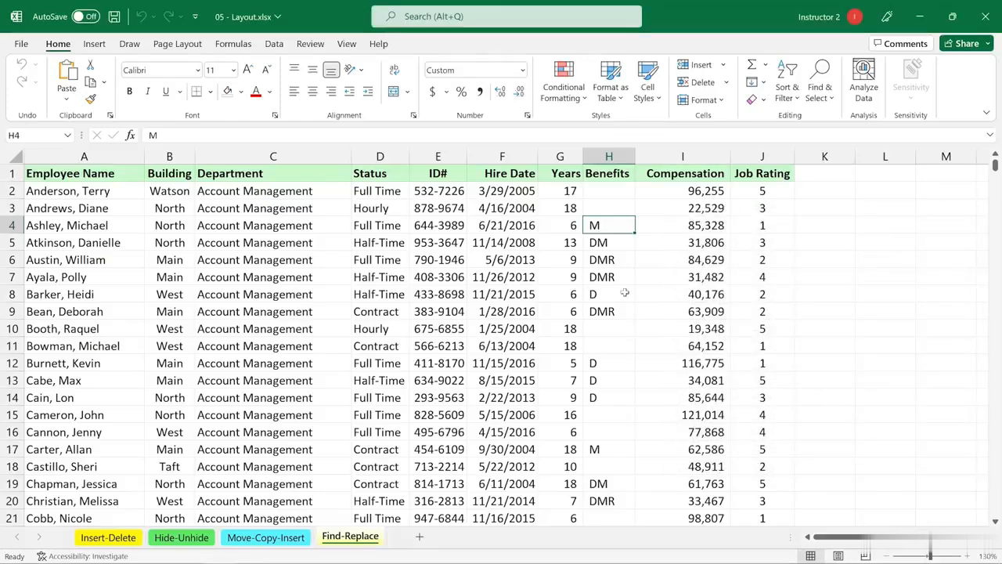
{"action": "left_click", "coordinate": [389, 277]}
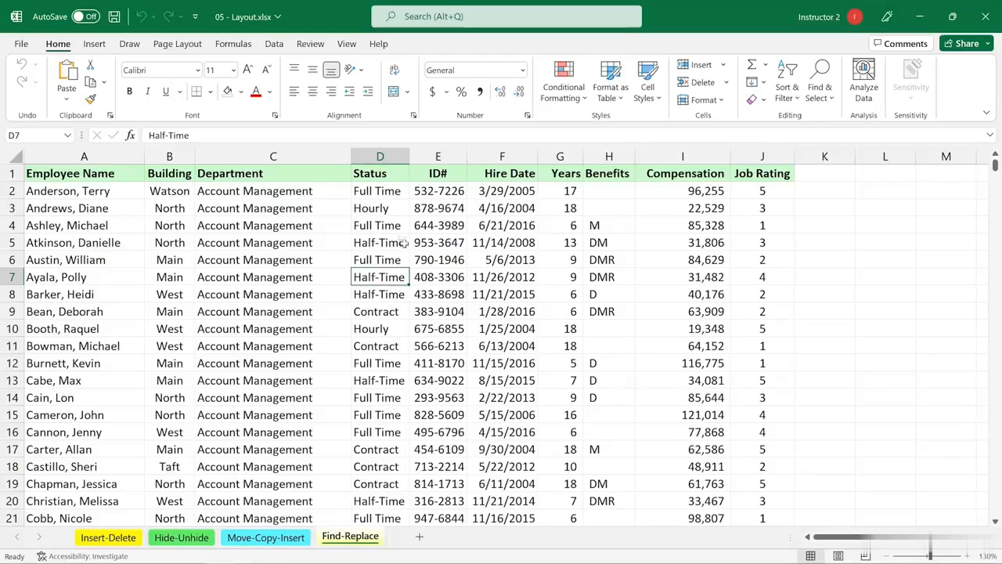
In column D, Replace All 'Half' with 'Part', making 118 replacements
{"action": "left_click", "coordinate": [381, 156]}
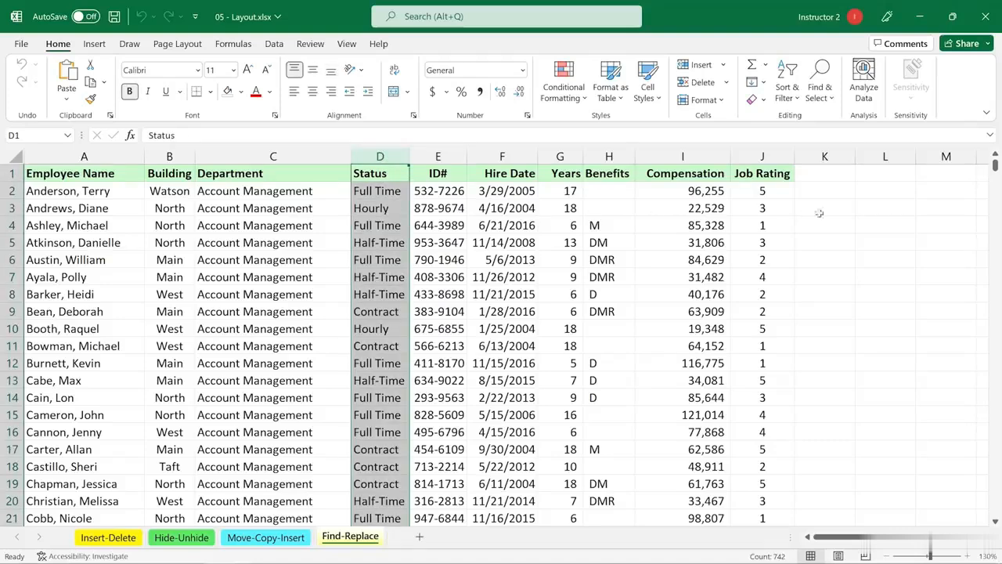
{"action": "left_click", "coordinate": [820, 90]}
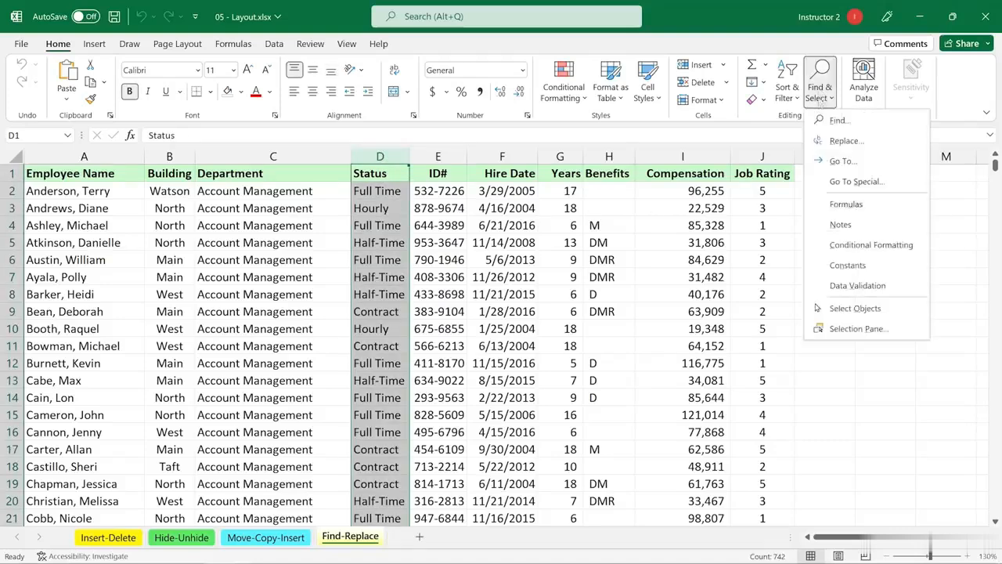
{"action": "left_click", "coordinate": [841, 141]}
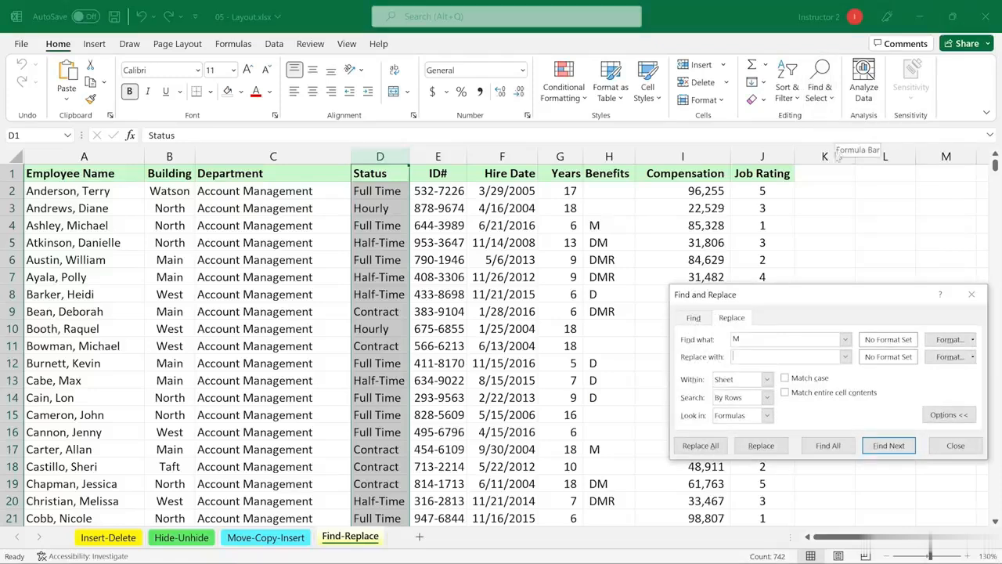
{"action": "double_click", "coordinate": [746, 338]}
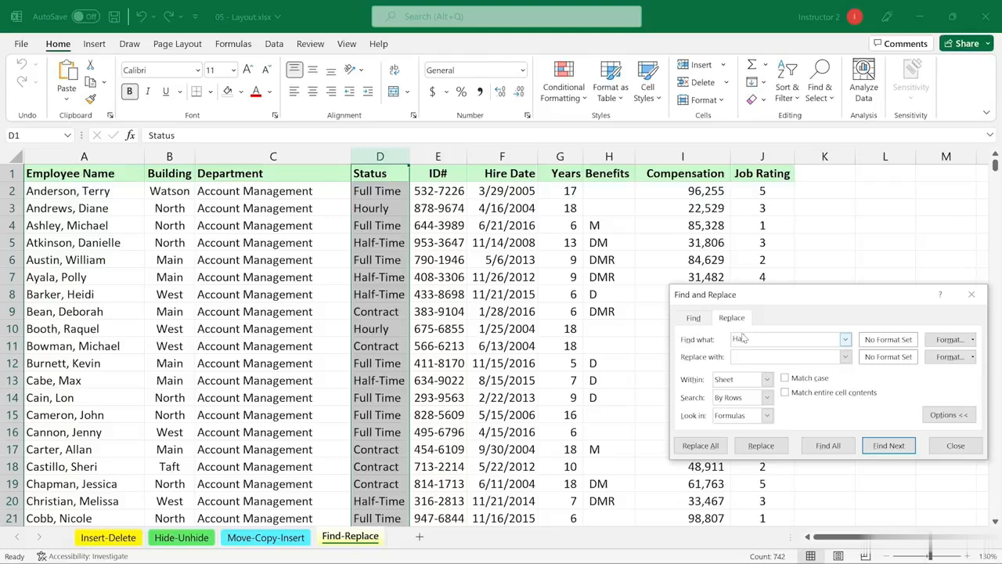
{"action": "type", "text": "Half"}
{"action": "left_click", "coordinate": [748, 358]}
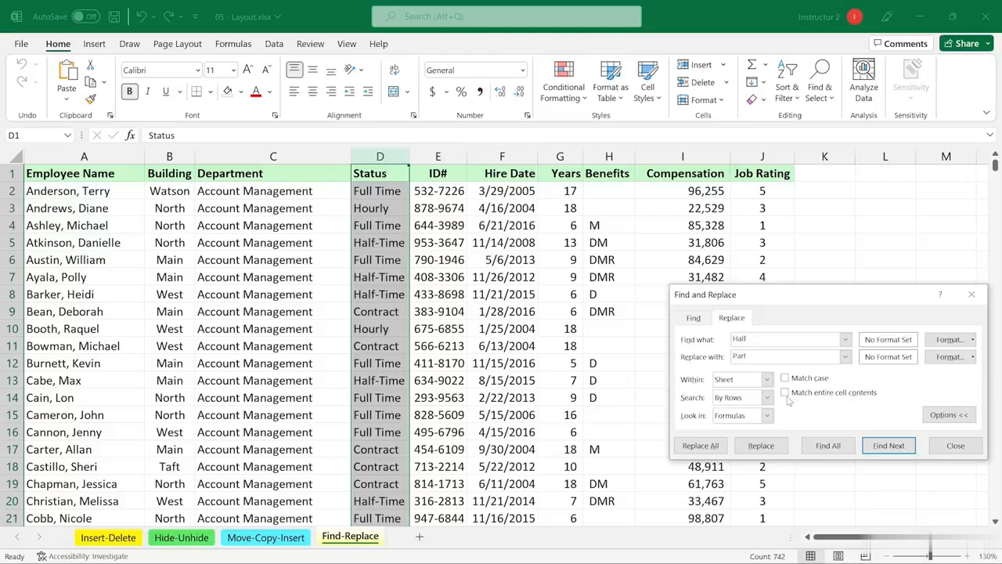
{"action": "left_click", "coordinate": [700, 446]}
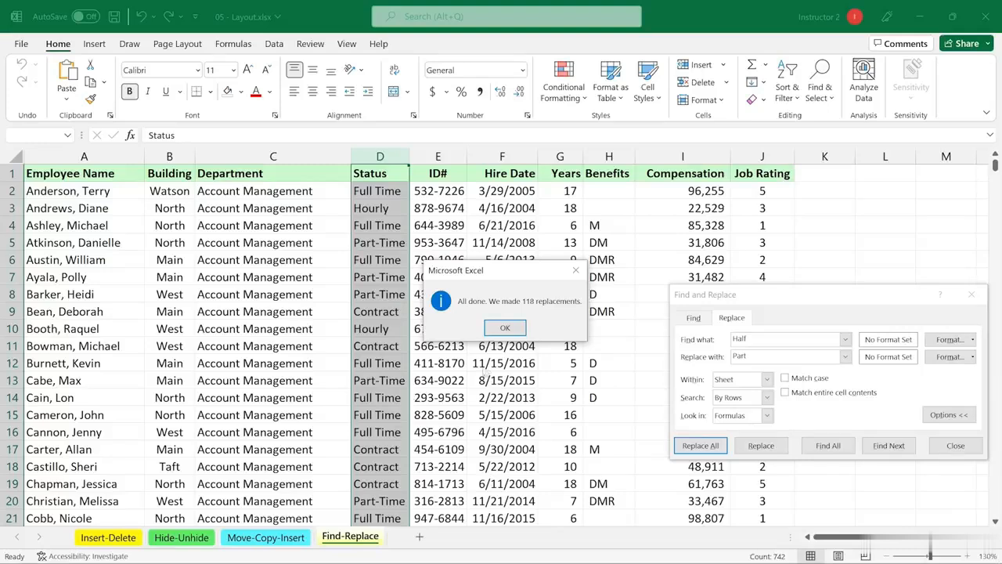
Acknowledge the 118-replacements message and close the Find and Replace dialog
{"action": "left_click", "coordinate": [505, 329]}
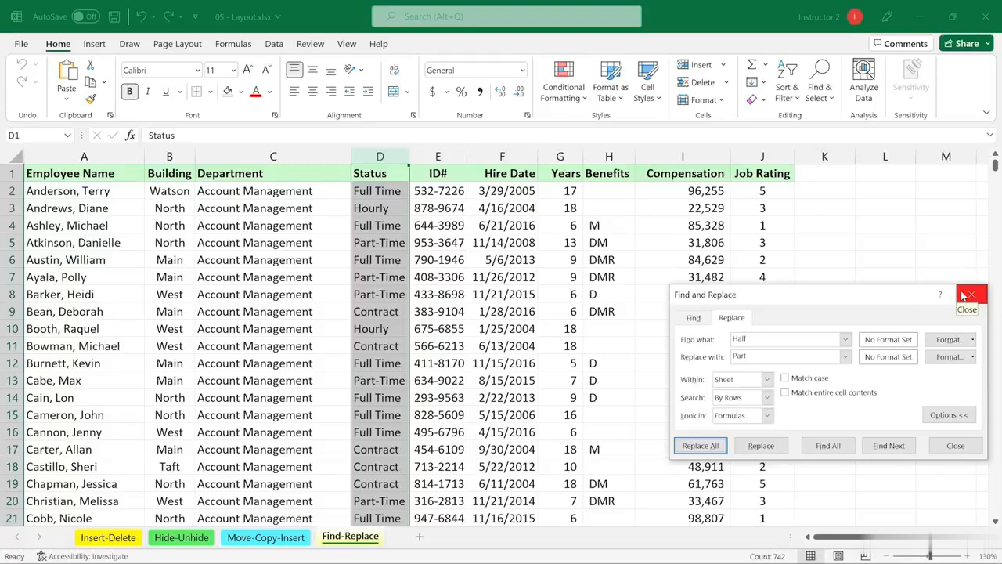
{"action": "left_click_drag", "start_coordinate": [861, 298], "coordinate": [836, 229]}
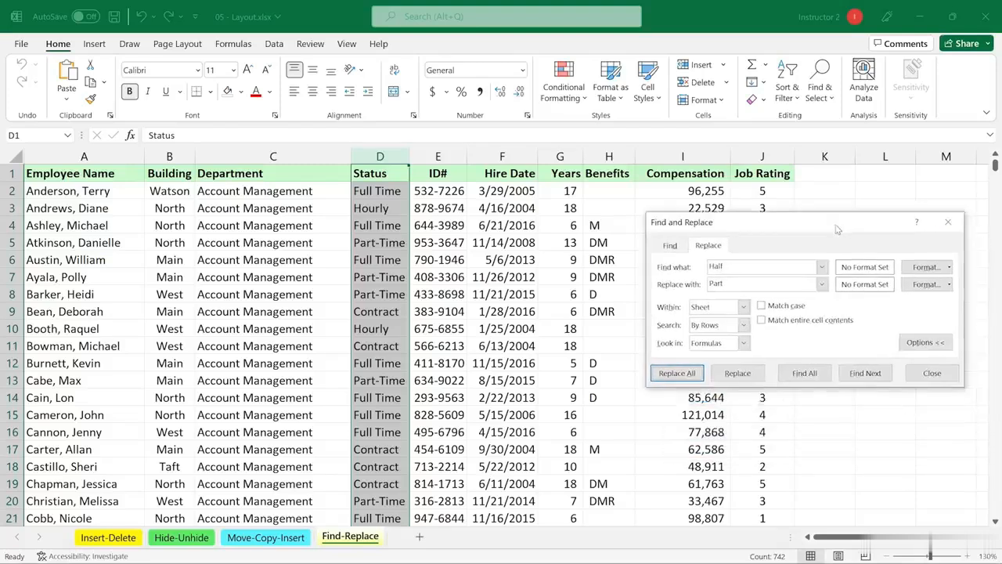
{"action": "left_click", "coordinate": [914, 346]}
{"action": "left_click", "coordinate": [917, 312]}
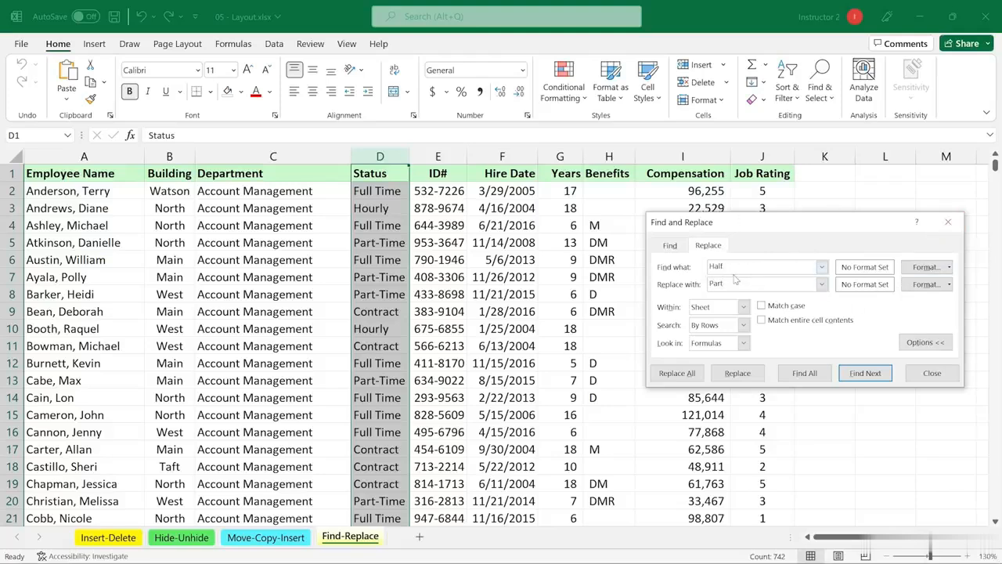
{"action": "left_click", "coordinate": [947, 223]}
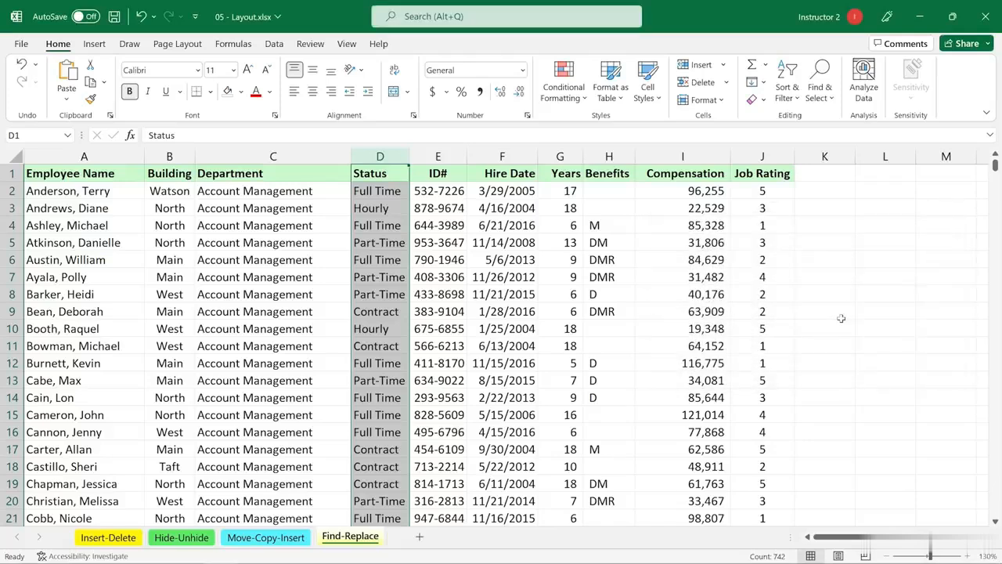